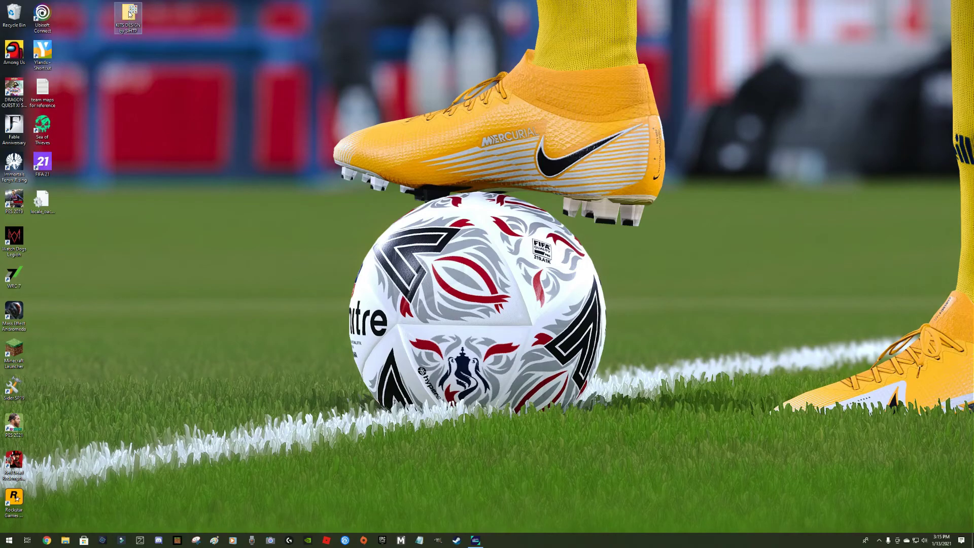
- Extract the KITS DESIGN by SIHTP archive with 7-Zip, move the folder to the top, and open it
{"action": "right_click", "coordinate": [130, 14]}
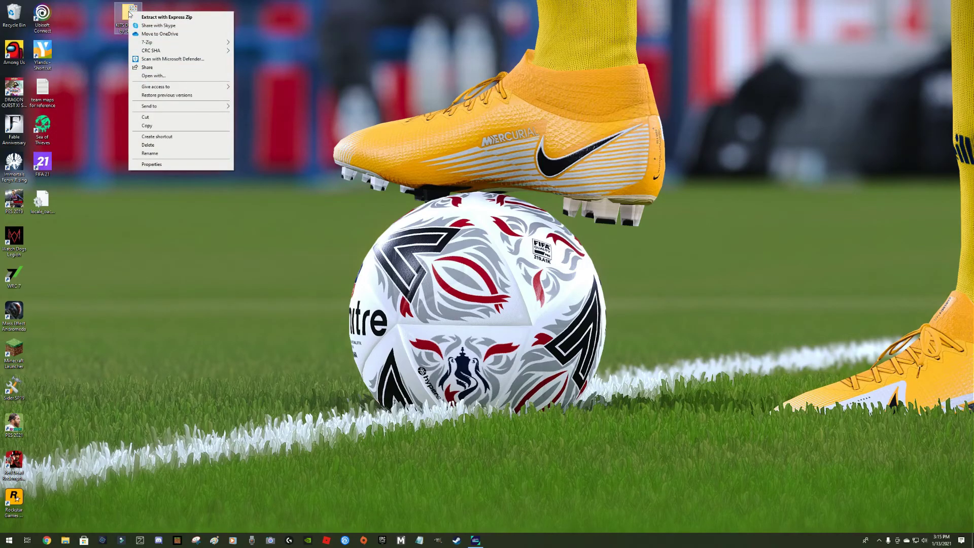
{"action": "mouse_move", "coordinate": [149, 43]}
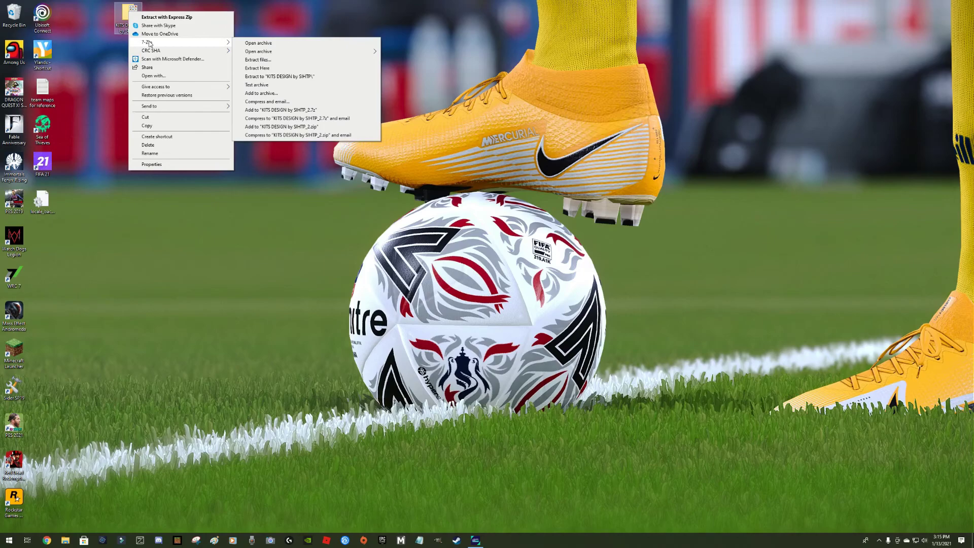
{"action": "left_click", "coordinate": [280, 76]}
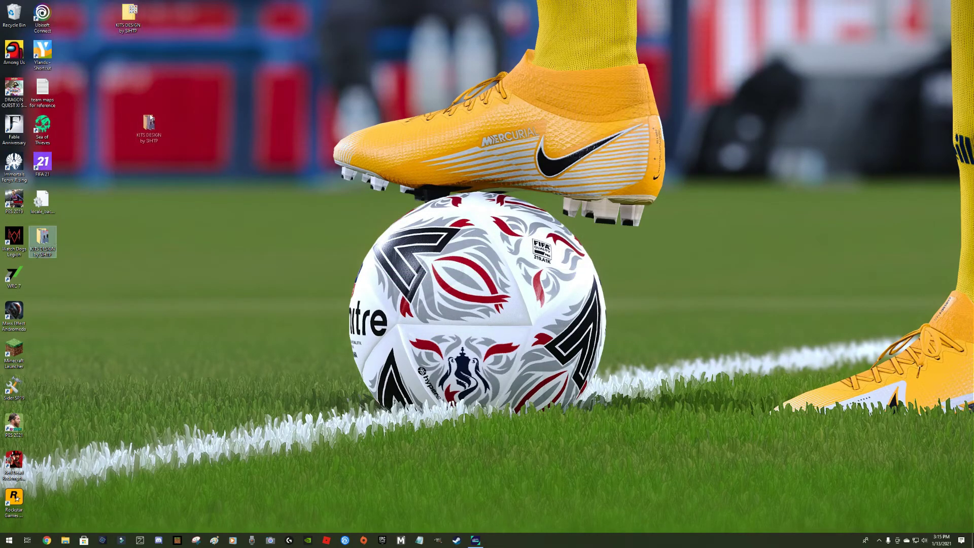
{"action": "left_click_drag", "start_coordinate": [180, 18], "coordinate": [183, 19]}
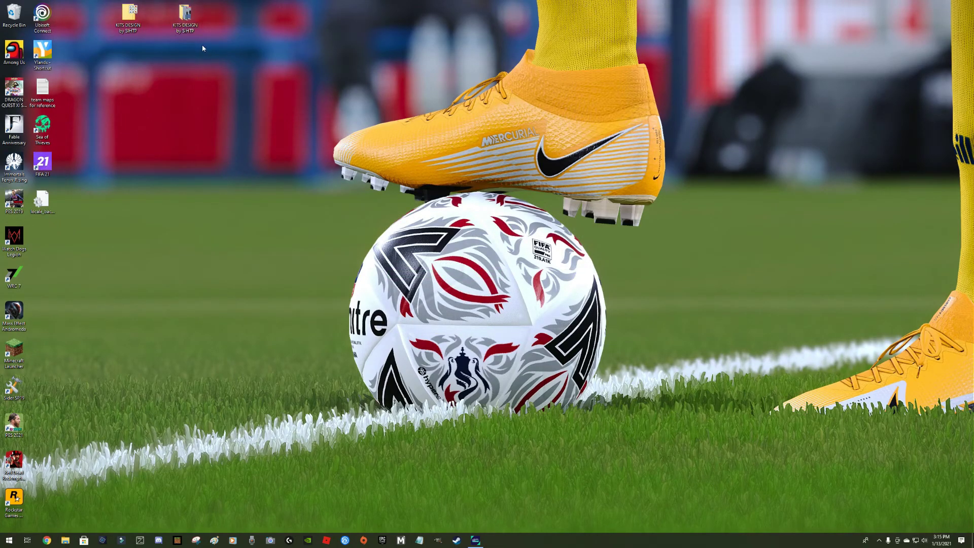
{"action": "double_click", "coordinate": [186, 12]}
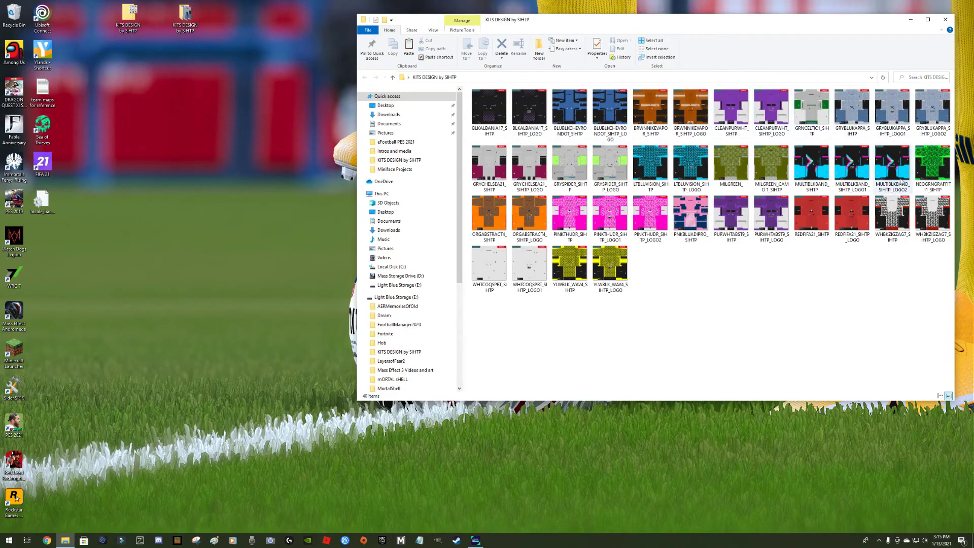
- Copy all 40 kit images in the KITS DESIGN folder and go to This PC
{"action": "left_click", "coordinate": [489, 109]}
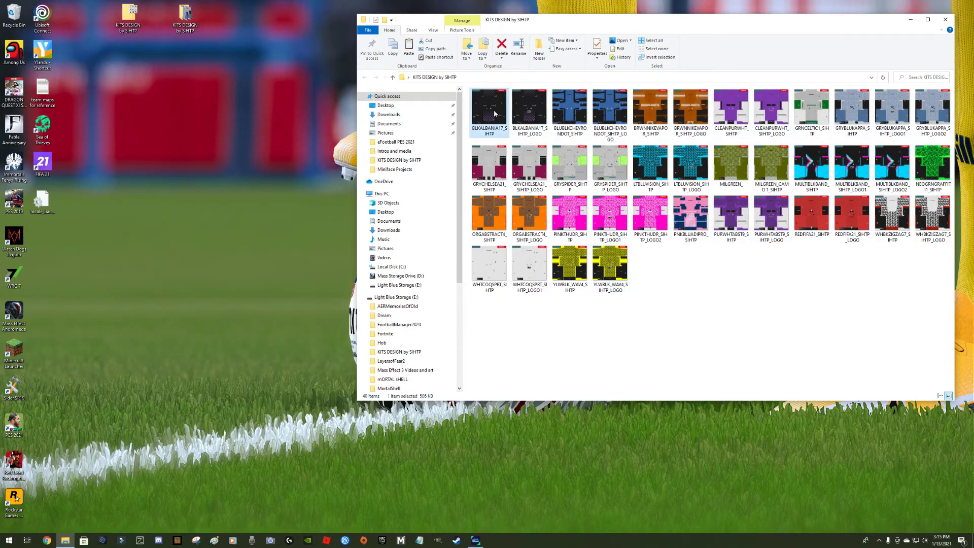
{"action": "key", "text": "ctrl+a"}
{"action": "right_click", "coordinate": [611, 275]}
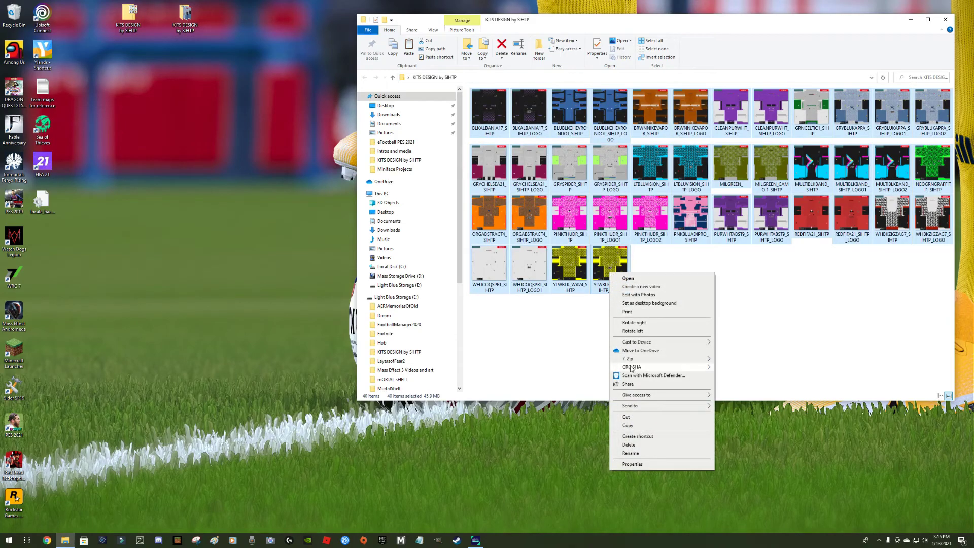
{"action": "left_click", "coordinate": [627, 426]}
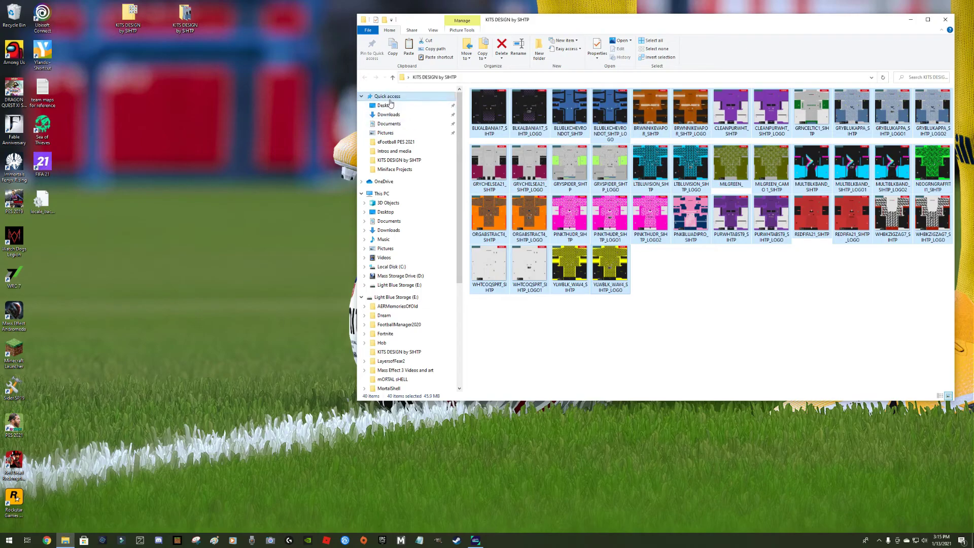
{"action": "left_click", "coordinate": [391, 193]}
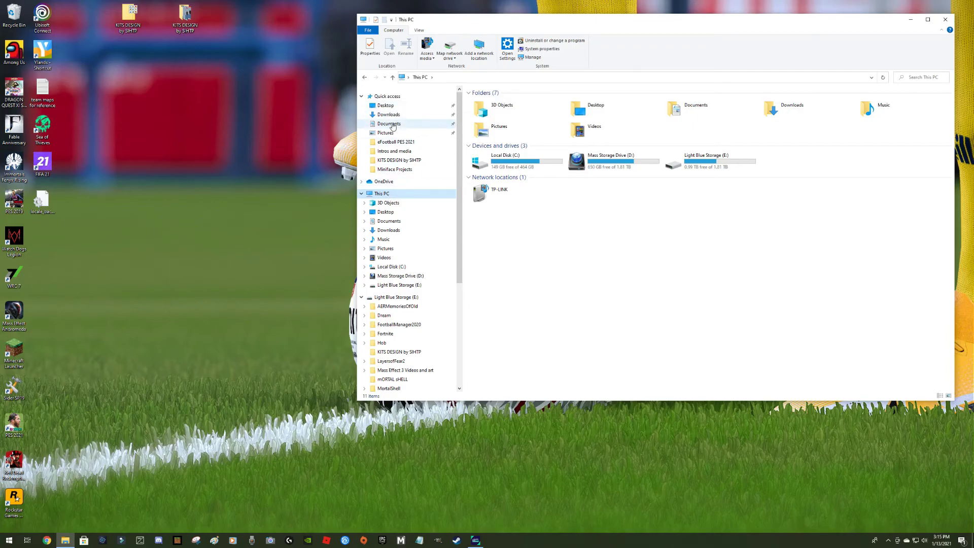
- Browse Documents > KONAMI > eFootball PES 2021 SEASON UPDATE > WEPES and stretch the window to full height
{"action": "left_click", "coordinate": [396, 124]}
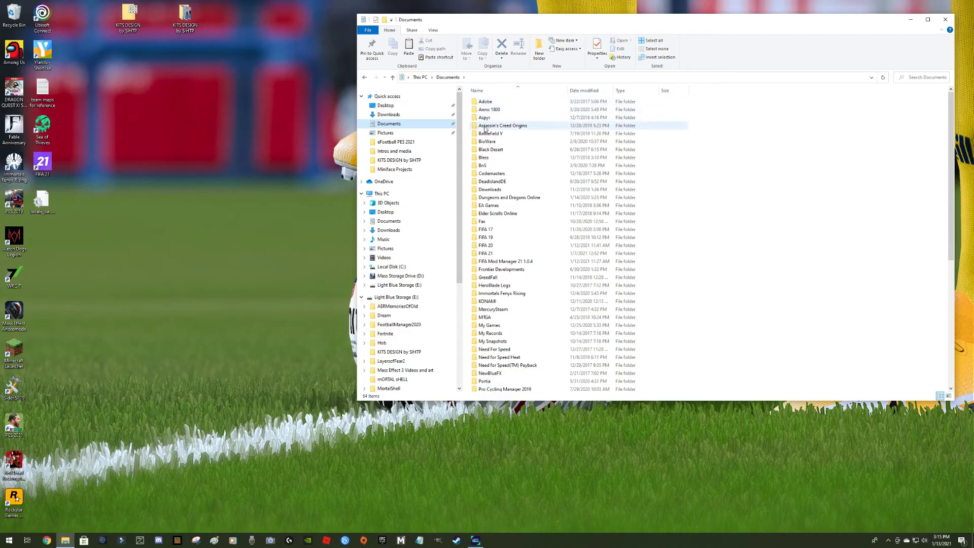
{"action": "double_click", "coordinate": [492, 302]}
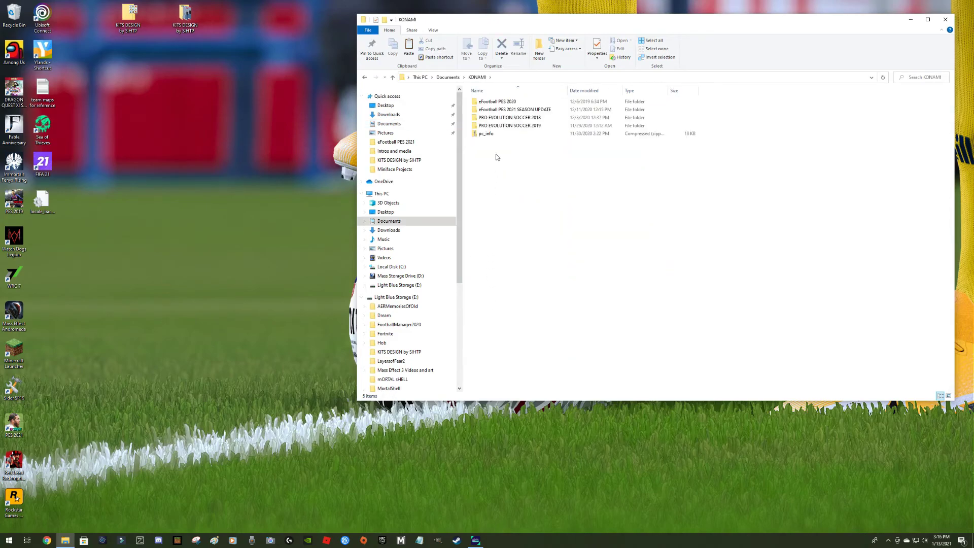
{"action": "double_click", "coordinate": [516, 110]}
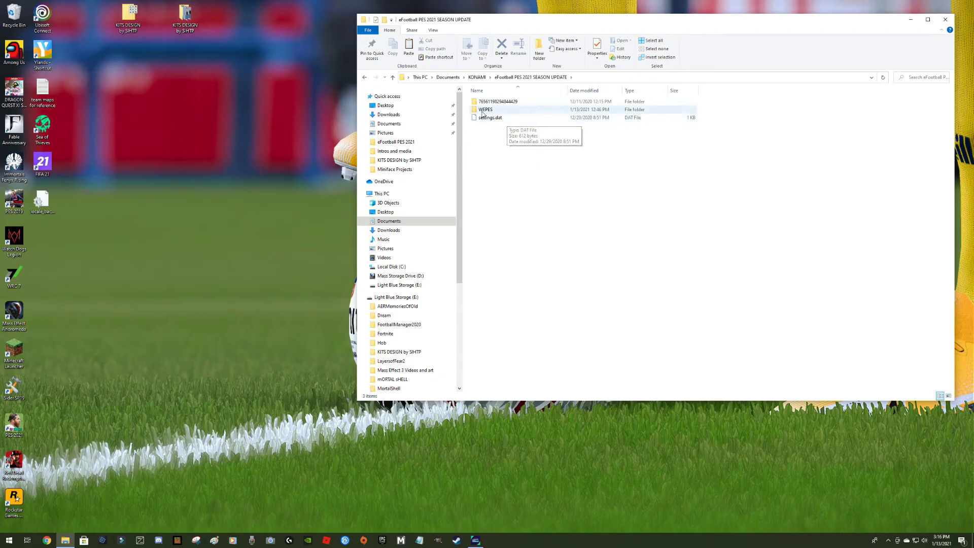
{"action": "mouse_move", "coordinate": [491, 111]}
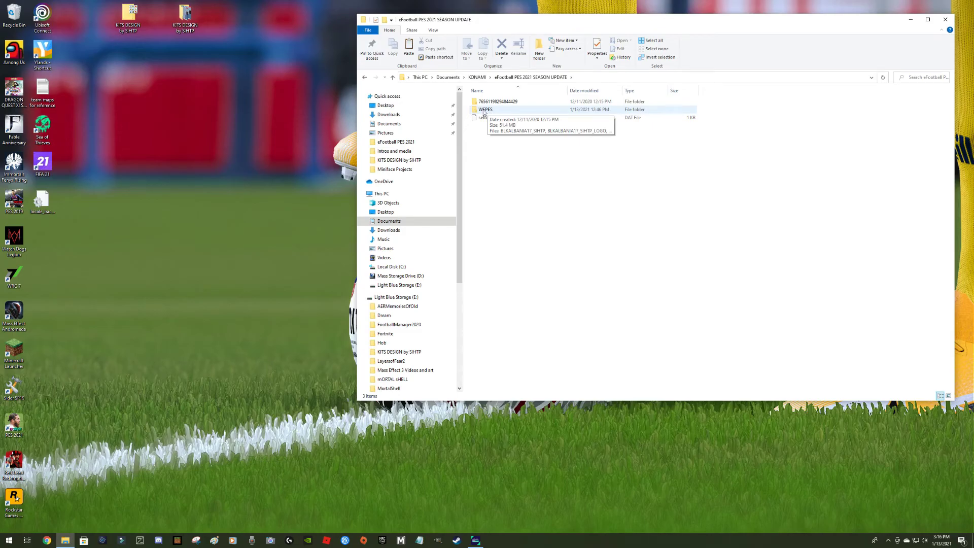
{"action": "double_click", "coordinate": [484, 110]}
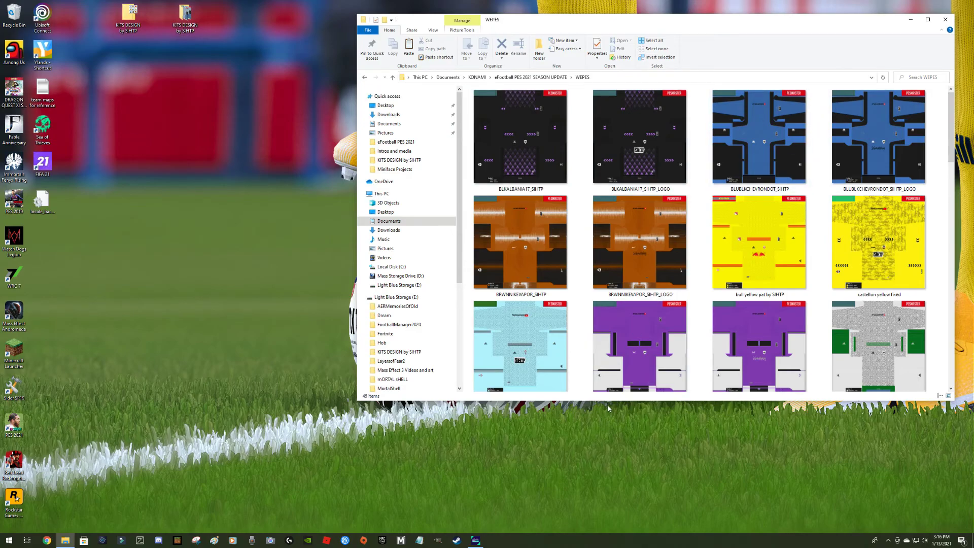
{"action": "left_click_drag", "start_coordinate": [609, 406], "coordinate": [608, 547]}
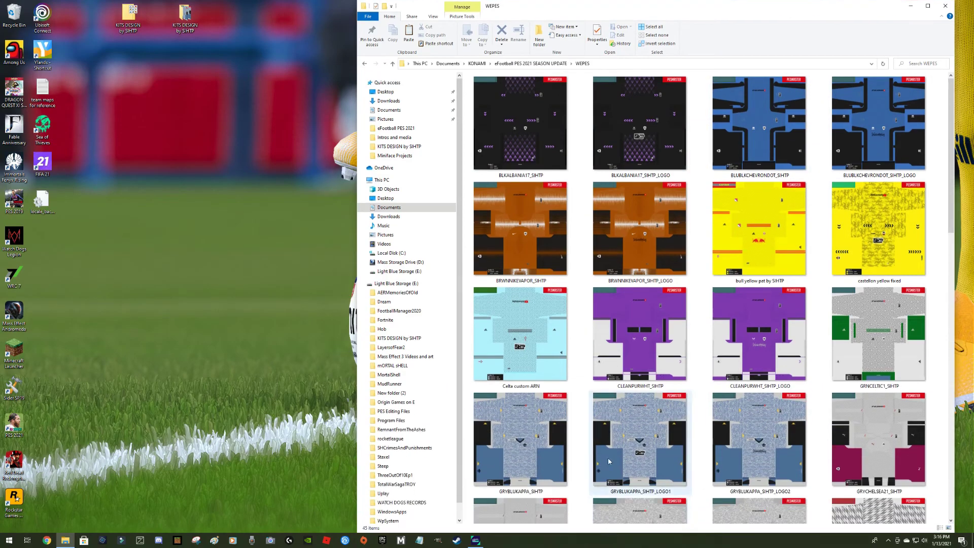
- Review the 45 kit images in WEPES, then close the folder window
{"action": "mouse_move", "coordinate": [950, 104]}
{"action": "left_mouse_down"}
{"action": "mouse_move", "coordinate": [969, 207]}
{"action": "mouse_move", "coordinate": [960, 393]}
{"action": "mouse_move", "coordinate": [952, 99]}
{"action": "left_mouse_up"}
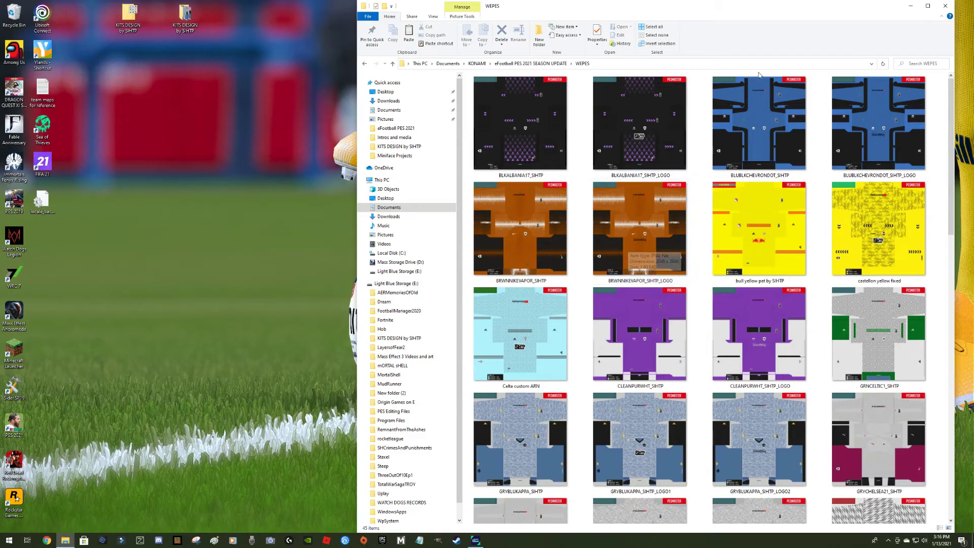
{"action": "left_click", "coordinate": [946, 6]}
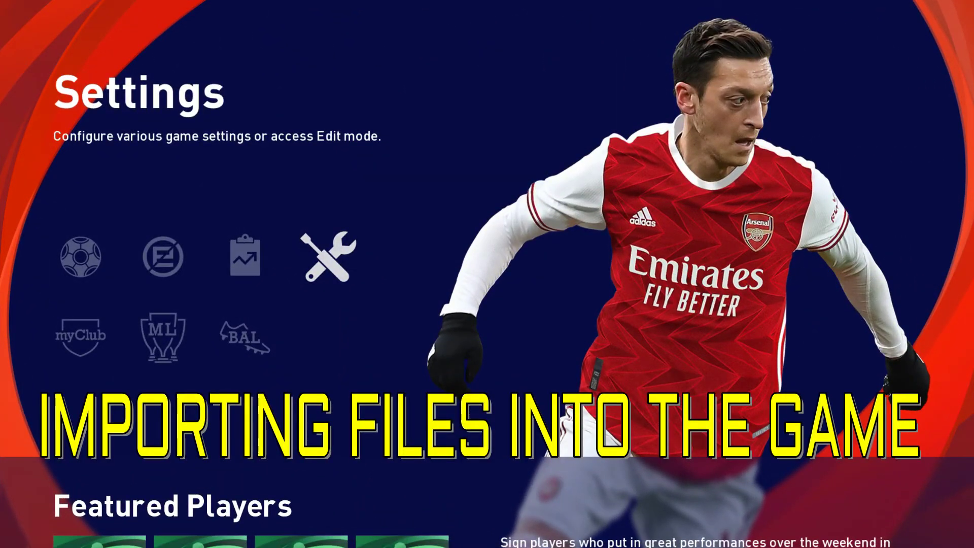
- Go to Edit > Import/Export > Import Images from Settings and dismiss the information notice
{"action": "key", "text": "Return"}
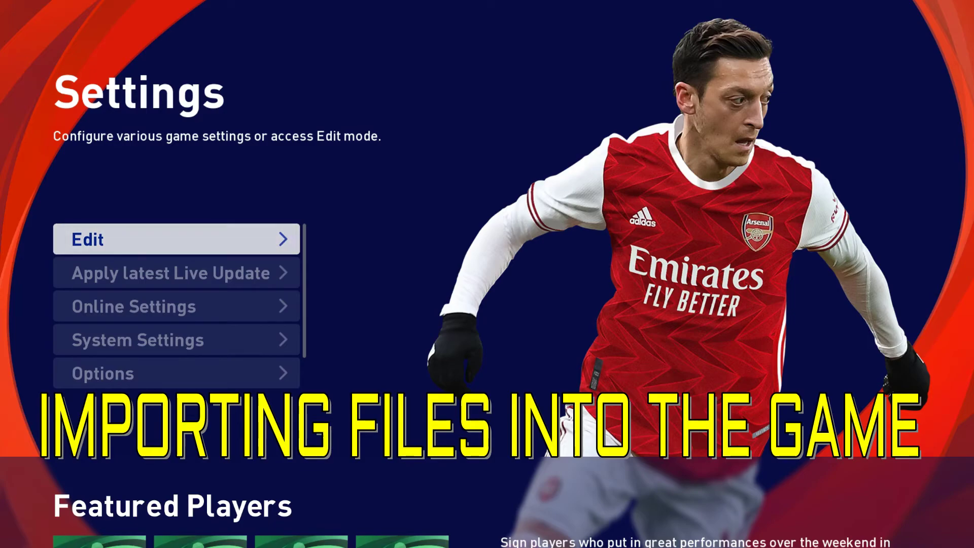
{"action": "key", "text": "Return"}
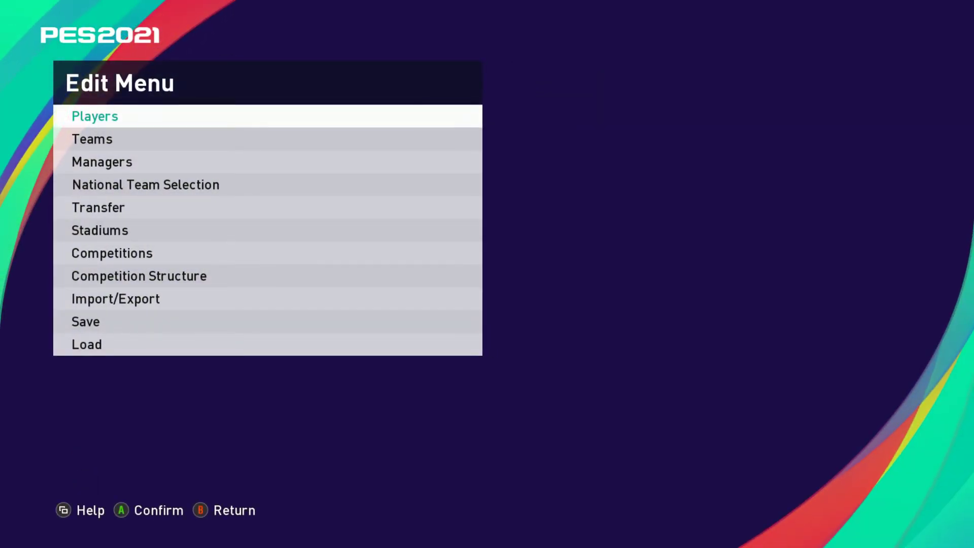
{"action": "key", "text": "Down"}
{"action": "key", "text": "Down"}
{"action": "key", "text": "Down"}
{"action": "key", "text": "Down"}
{"action": "key", "text": "Down"}
{"action": "key", "text": "Down"}
{"action": "key", "text": "Down"}
{"action": "key", "text": "Down"}
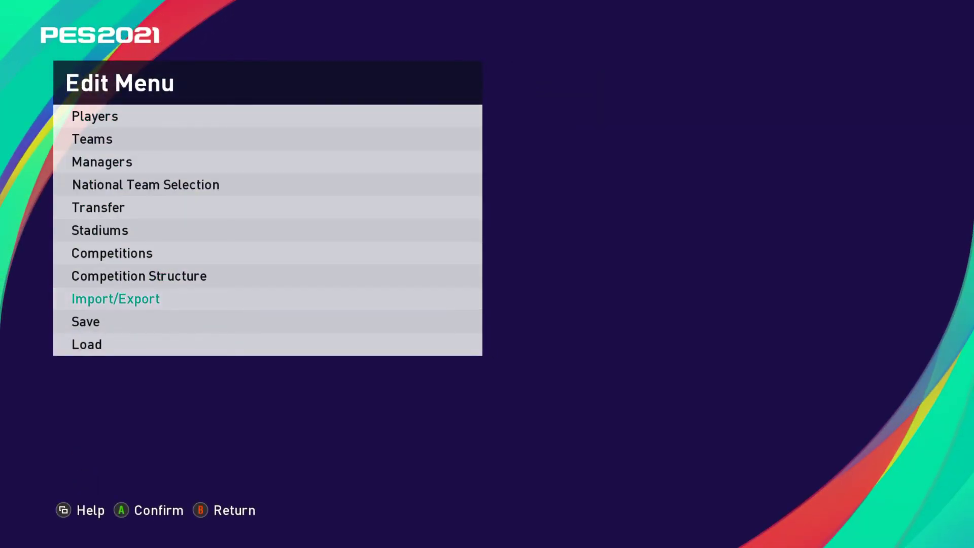
{"action": "key", "text": "Return"}
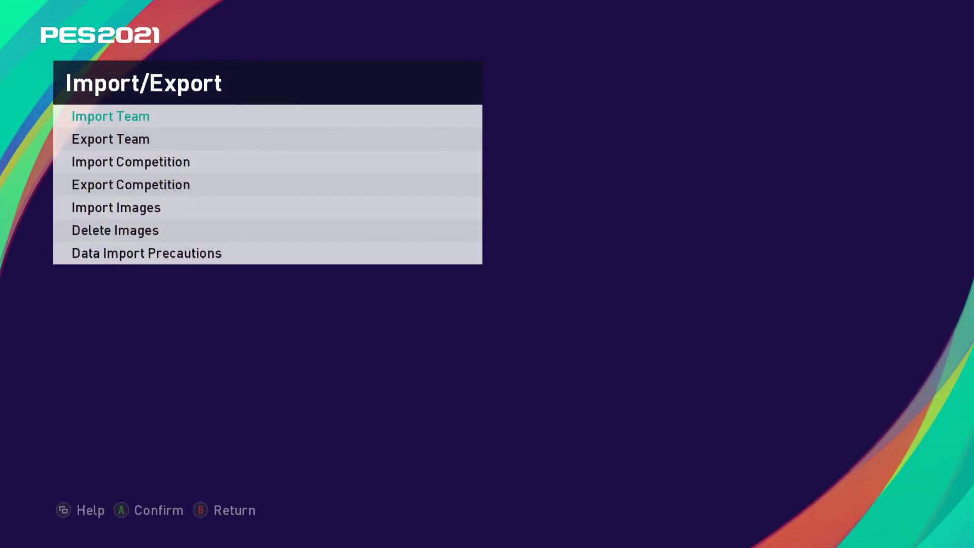
{"action": "key", "text": "Down"}
{"action": "key", "text": "Down"}
{"action": "key", "text": "Down"}
{"action": "key", "text": "Down"}
{"action": "key", "text": "Return"}
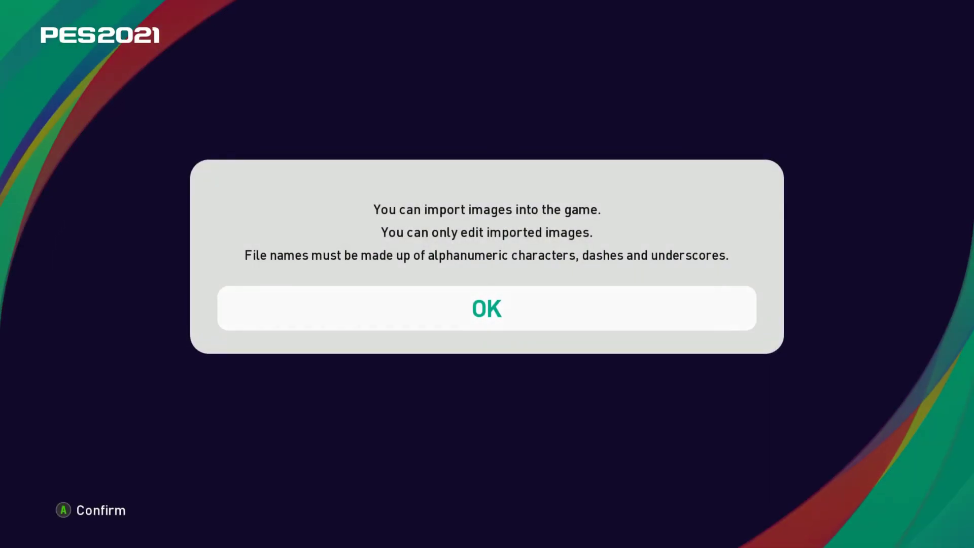
{"action": "key", "text": "Return"}
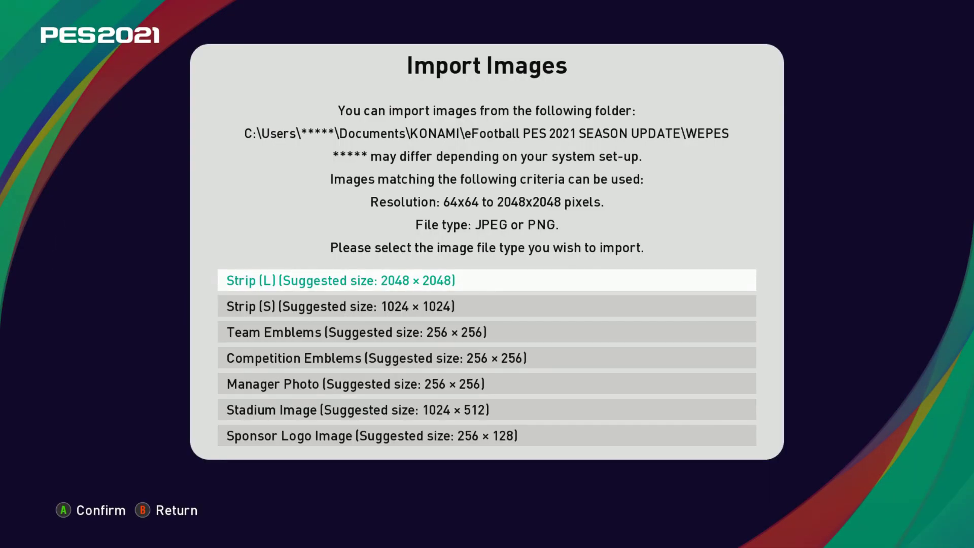
- Choose large strip images, tick Import All Images for all 45, and start the import
{"action": "key", "text": "Return"}
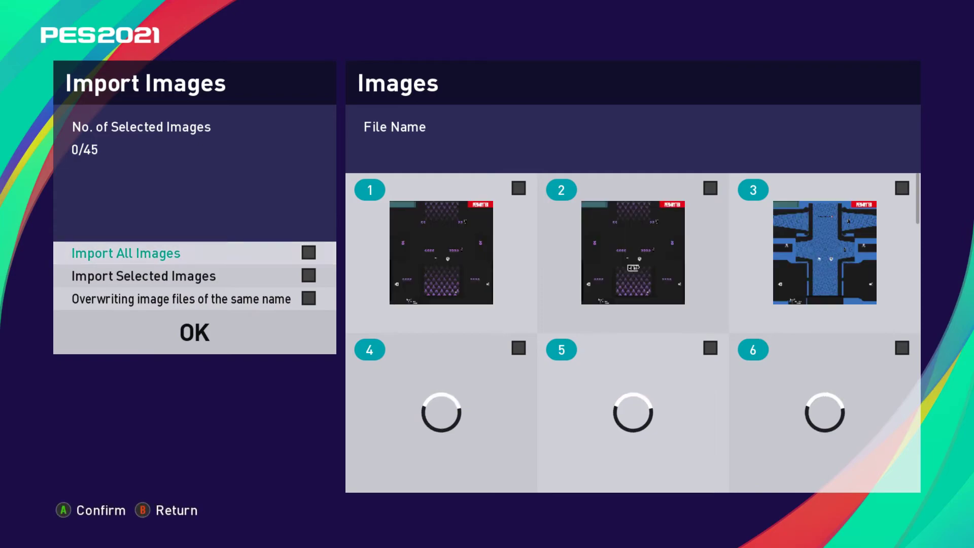
{"action": "key", "text": "Return"}
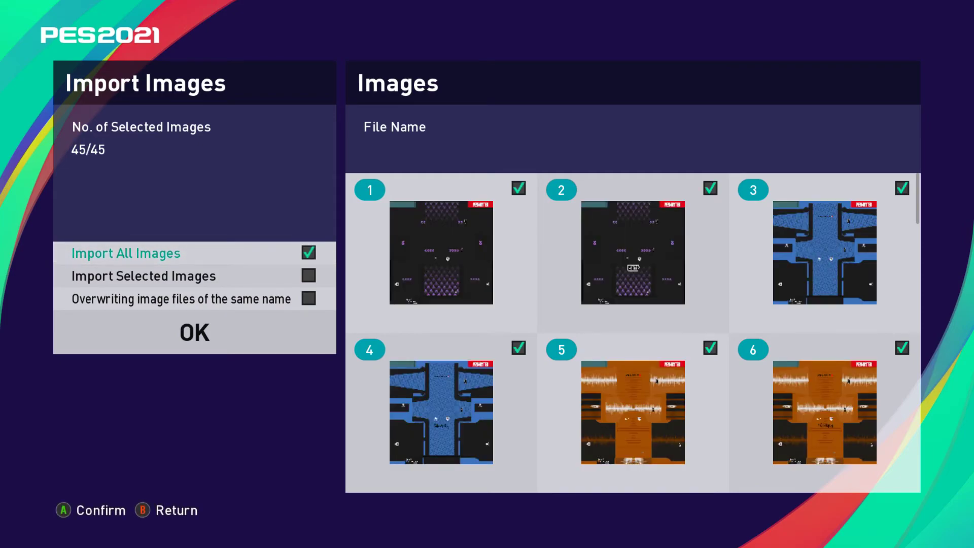
{"action": "key", "text": "Down"}
{"action": "key", "text": "Down"}
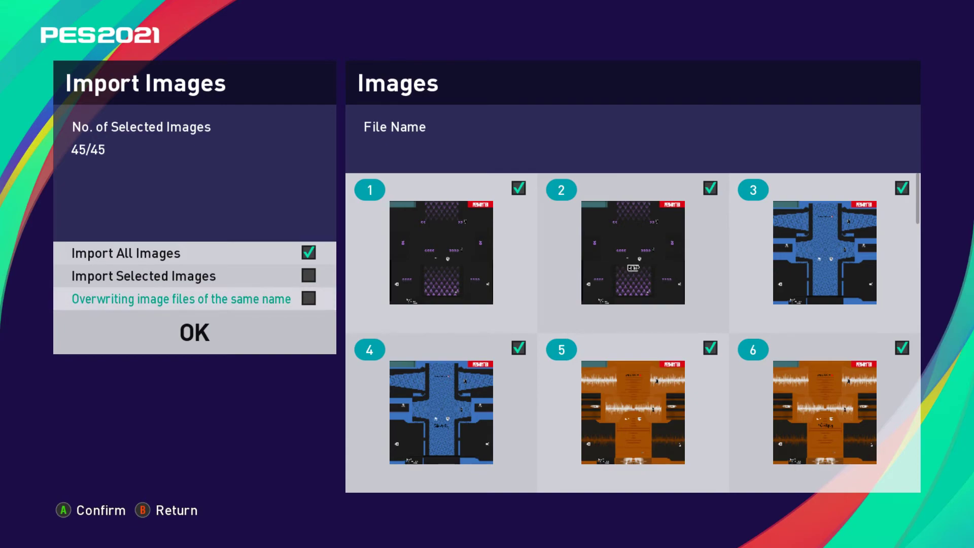
{"action": "key", "text": "Down"}
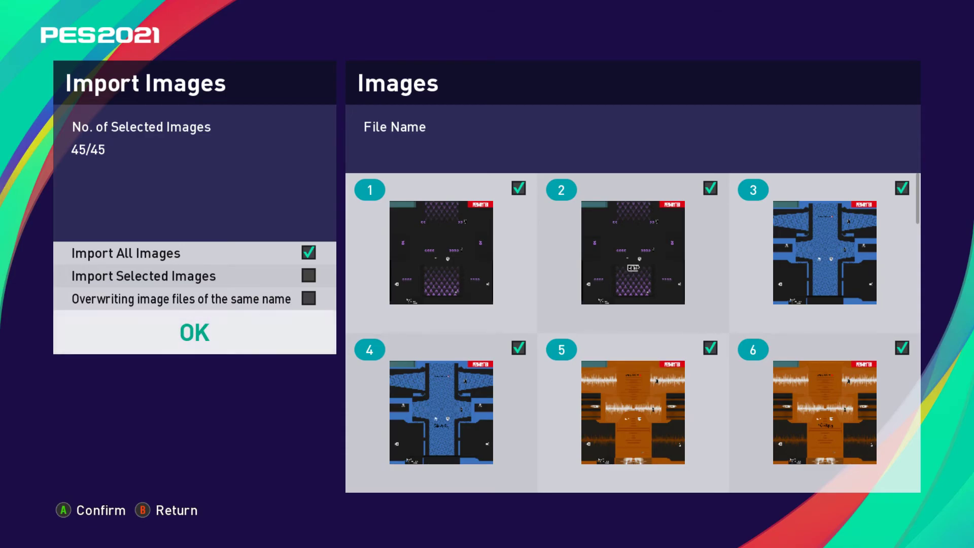
{"action": "key", "text": "Return"}
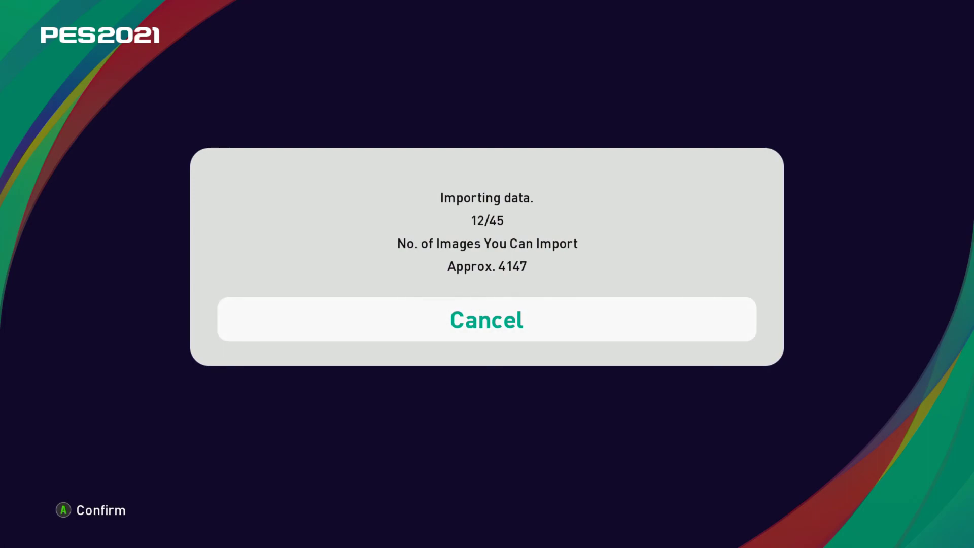
- Cancel the running import at 12/45 and back out to the Import/Export menu
{"action": "key", "text": "Return"}
{"action": "key", "text": "Right"}
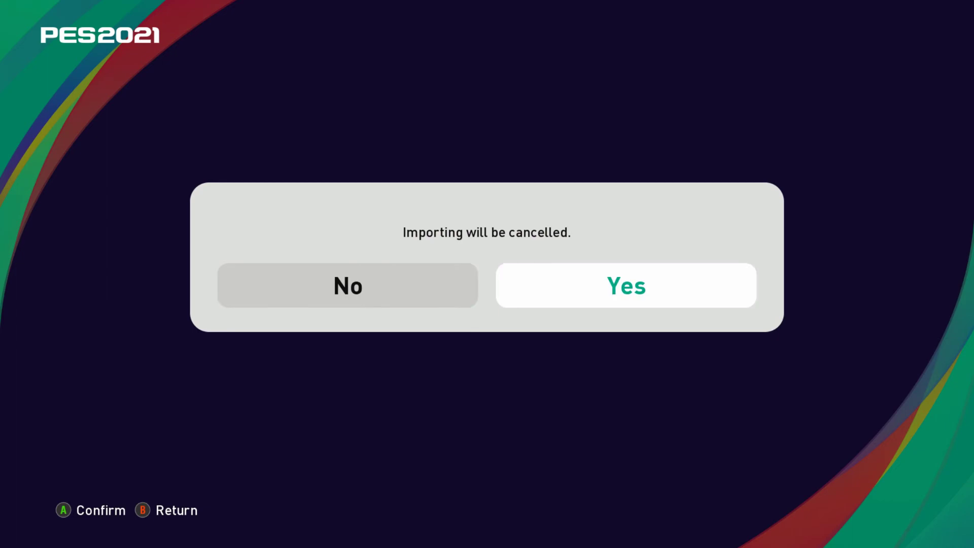
{"action": "key", "text": "Return"}
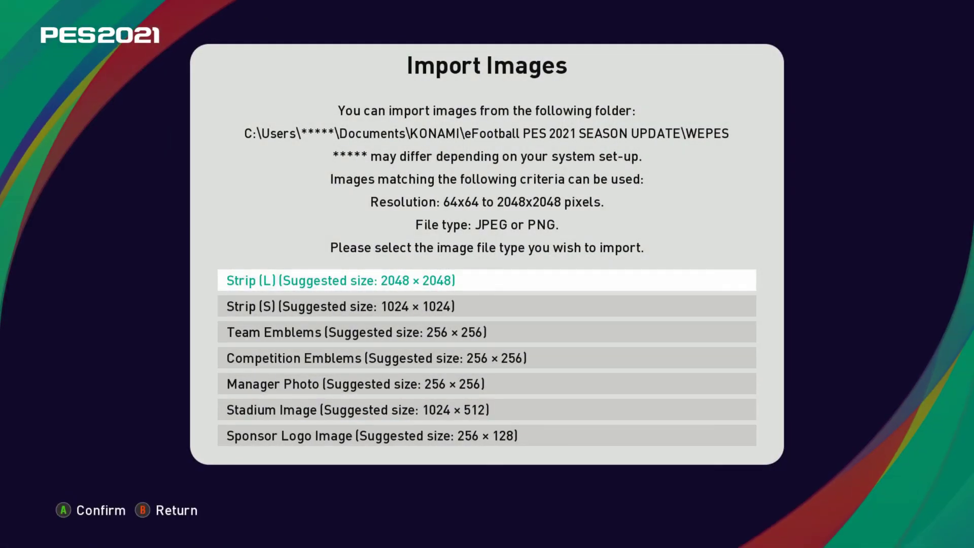
{"action": "key", "text": "Escape"}
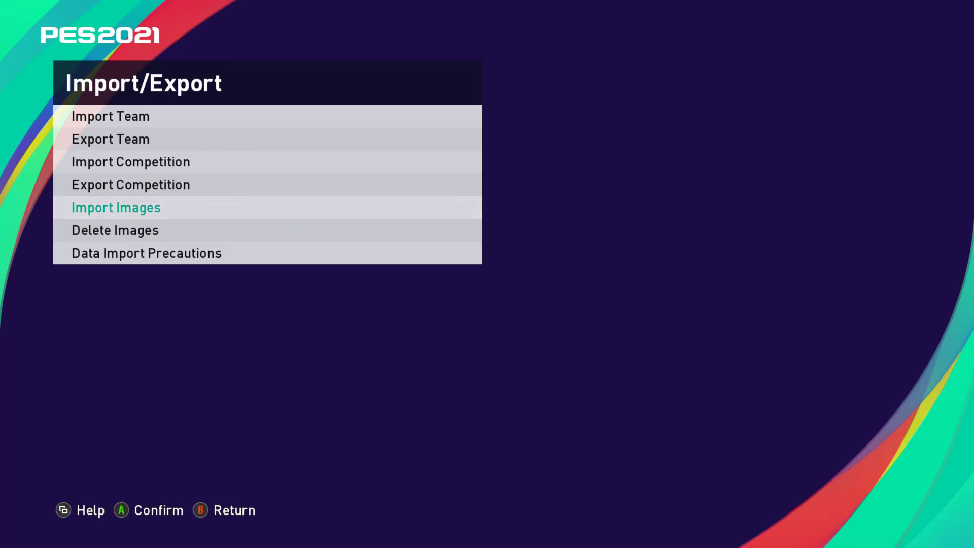
- Save the edited data from the Edit Menu, answering Yes to both overwrite prompts
{"action": "key", "text": "Escape"}
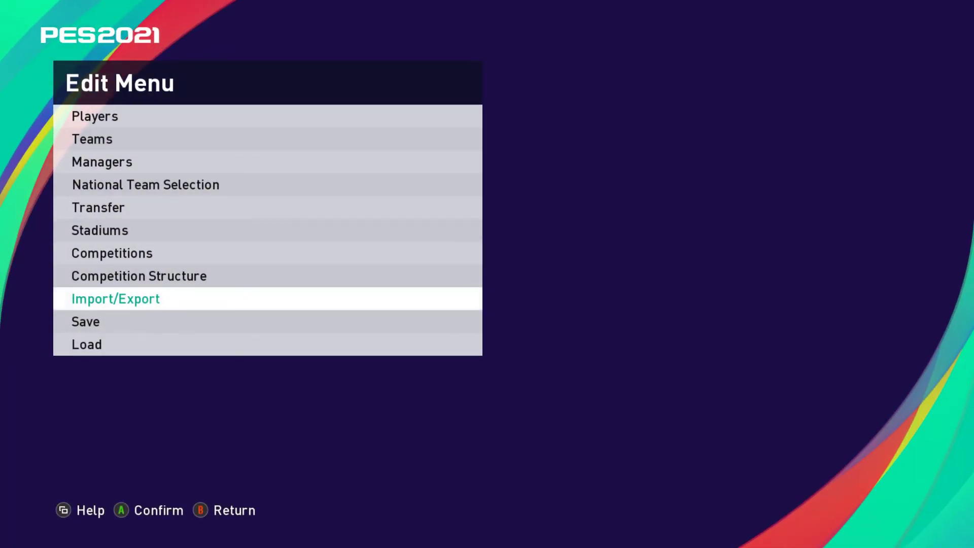
{"action": "left_click", "coordinate": [85, 321]}
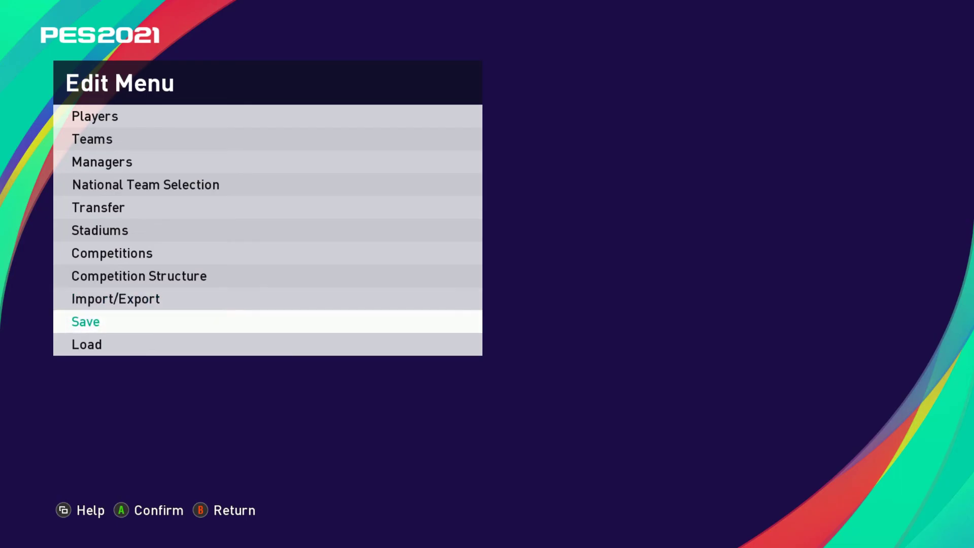
{"action": "key", "text": "Return"}
{"action": "key", "text": "Right"}
{"action": "key", "text": "Return"}
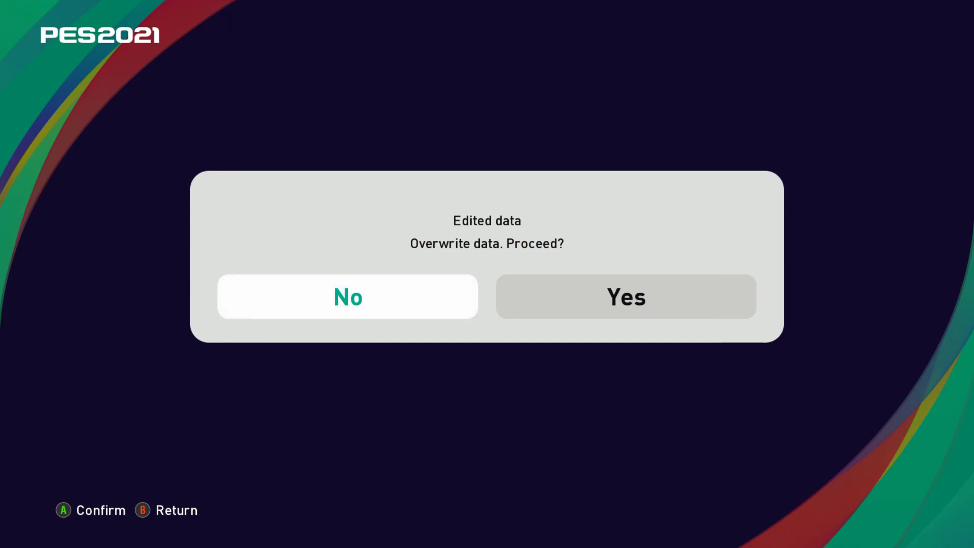
{"action": "key", "text": "Right"}
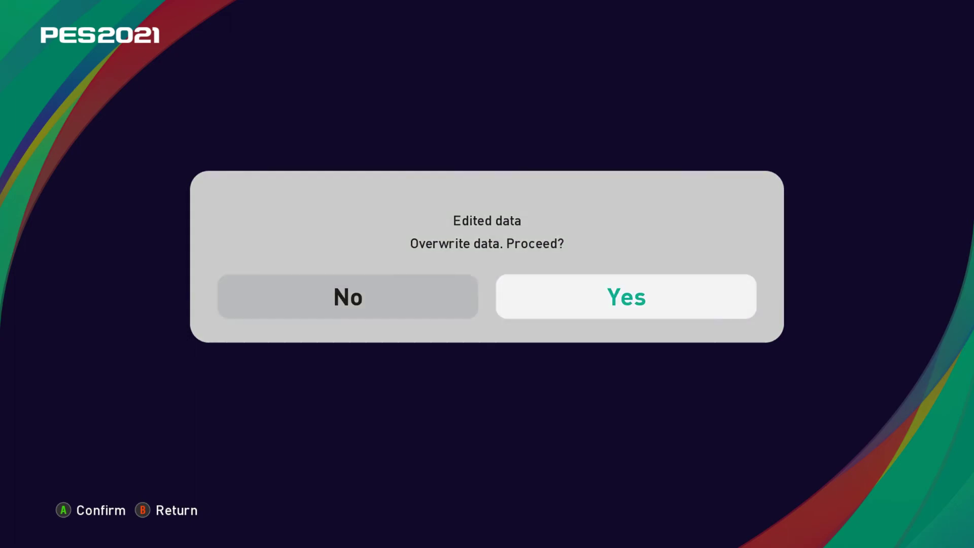
{"action": "key", "text": "Return"}
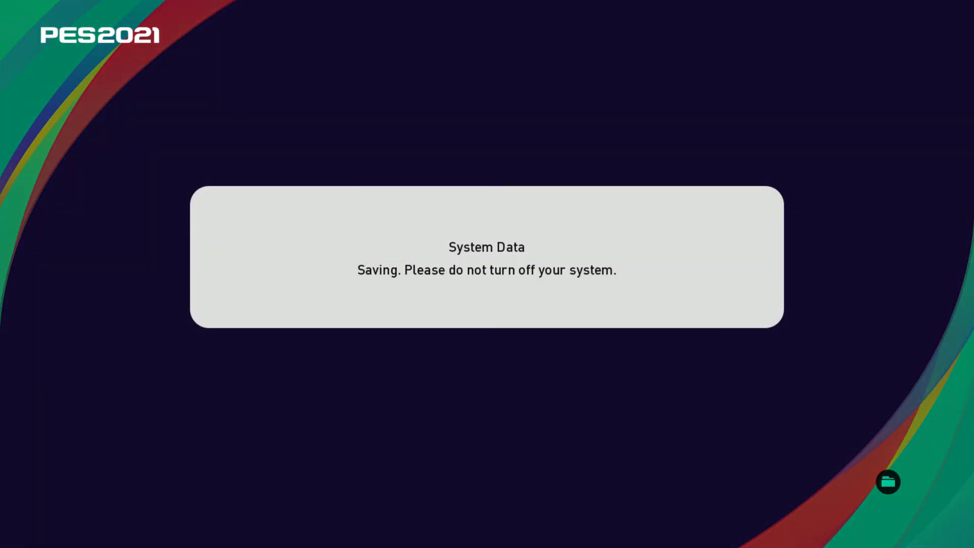
- Under Teams > Jupiler Pro League > Anderlecht > Strip, add an Outfield Player's 4th strip
{"action": "key", "text": "Up"}
{"action": "key", "text": "Up"}
{"action": "key", "text": "Up"}
{"action": "key", "text": "Up"}
{"action": "key", "text": "Up"}
{"action": "key", "text": "Up"}
{"action": "key", "text": "Up"}
{"action": "key", "text": "Up"}
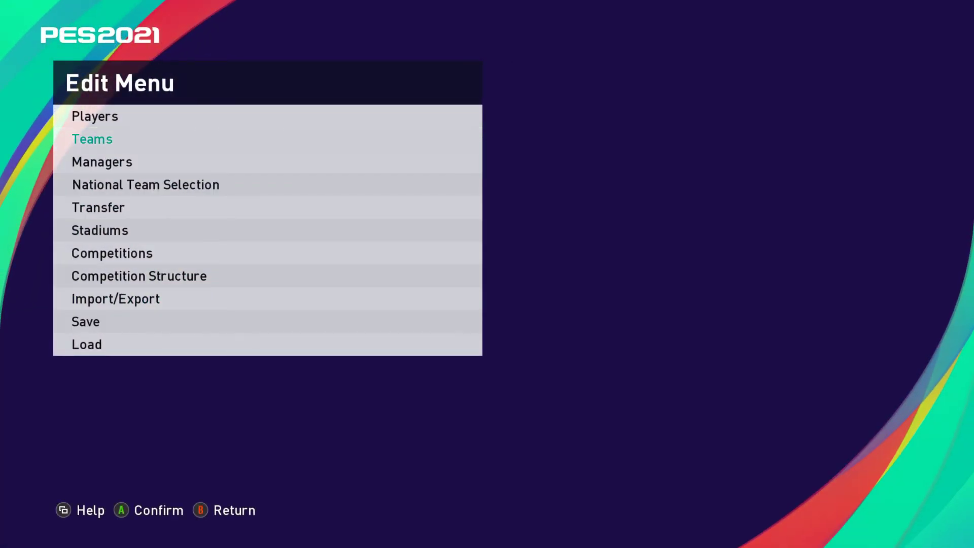
{"action": "key", "text": "Return"}
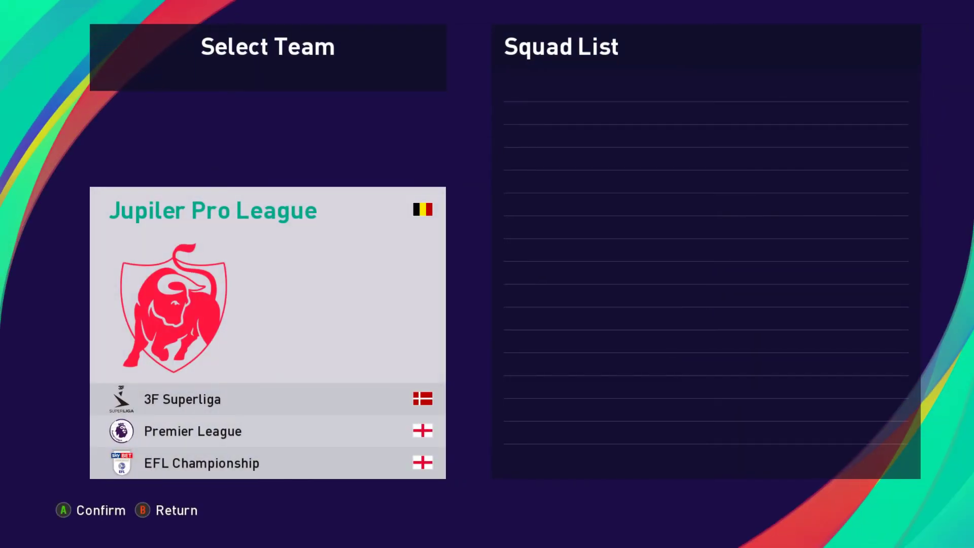
{"action": "key", "text": "Return"}
{"action": "key", "text": "Return"}
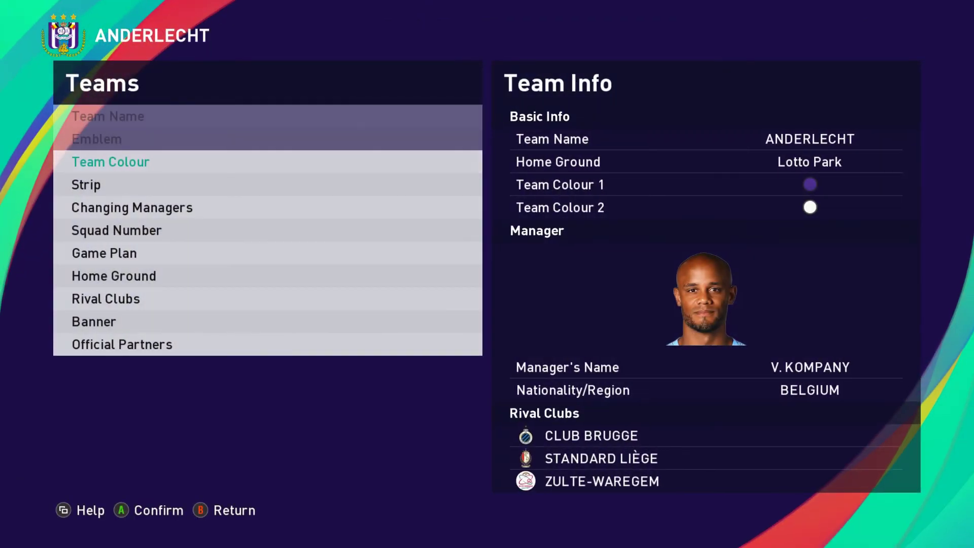
{"action": "key", "text": "Down"}
{"action": "key", "text": "Return"}
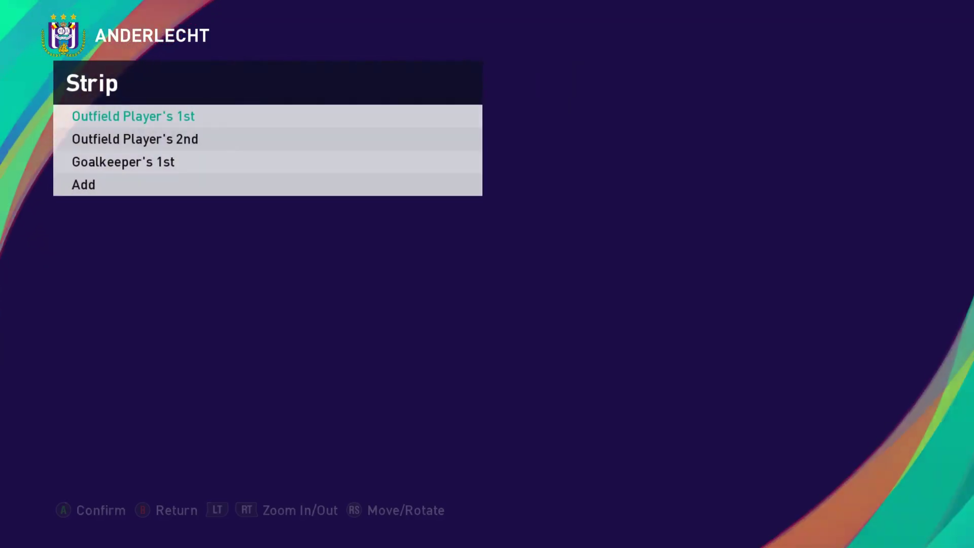
{"action": "key", "text": "Down"}
{"action": "key", "text": "Down"}
{"action": "key", "text": "Down"}
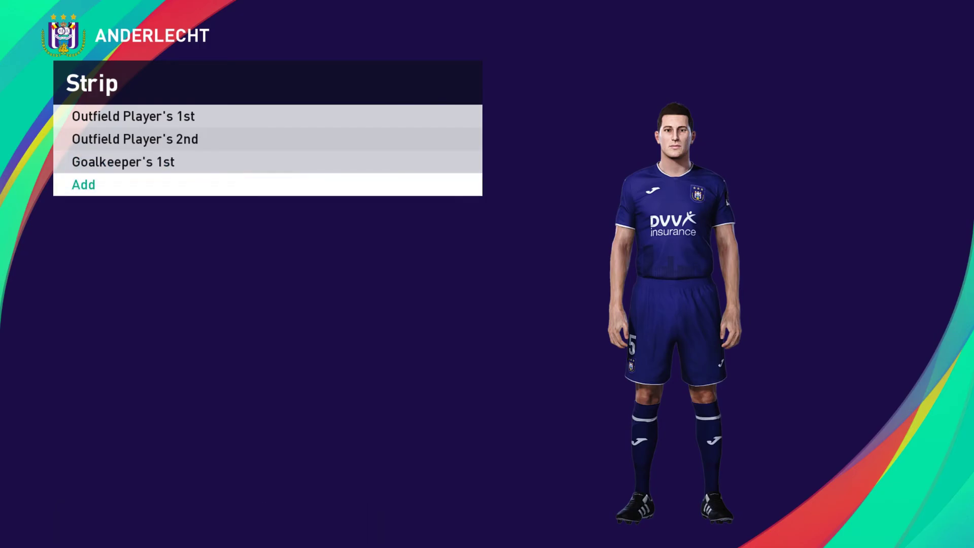
{"action": "key", "text": "Return"}
{"action": "key", "text": "Down"}
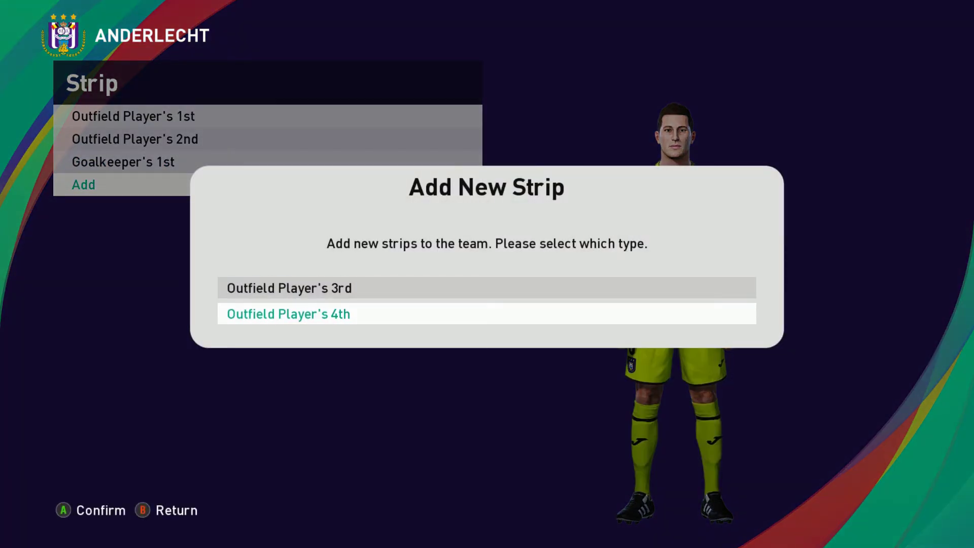
{"action": "key", "text": "Return"}
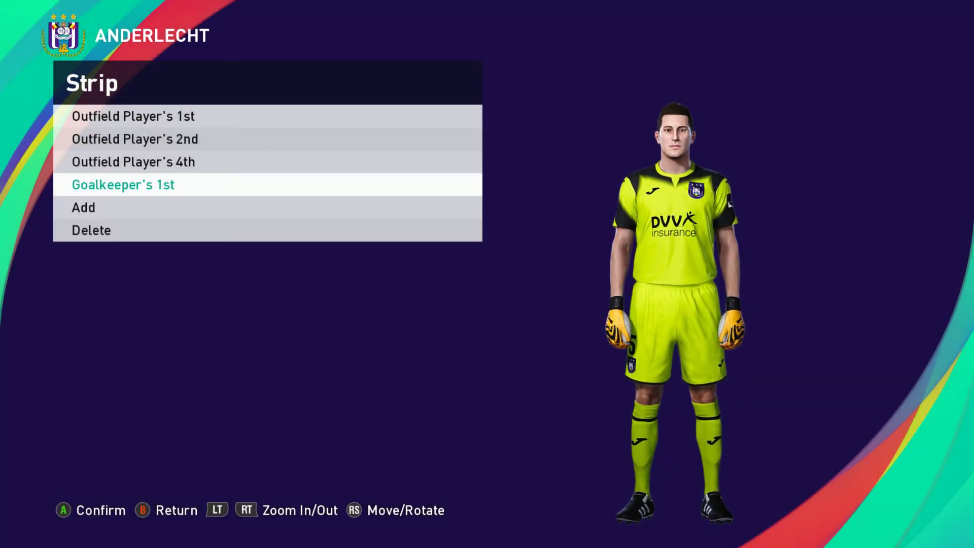
{"action": "key", "text": "Return"}
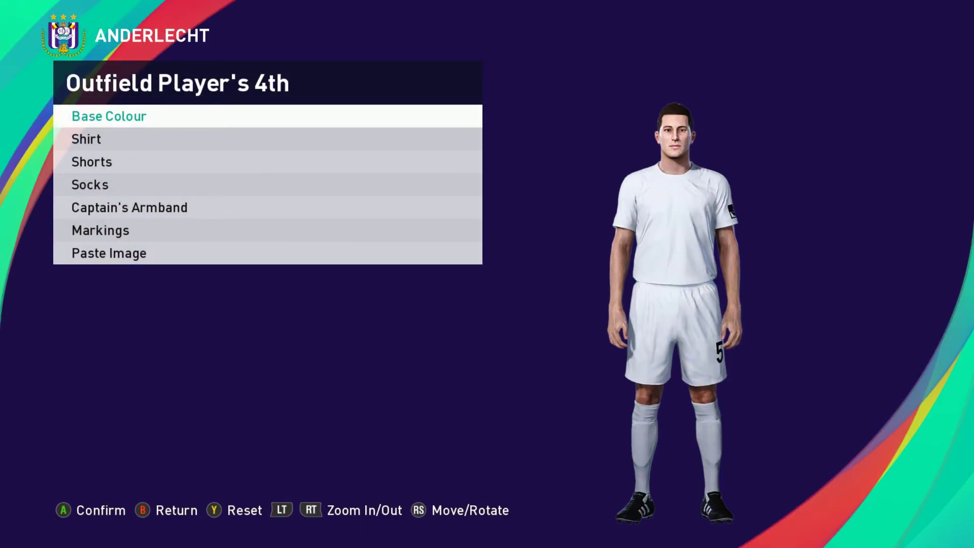
- Paste image 10, BLKALBANIA17_SIHTP_LOGO.png, as the Strip (L) image of the 4th outfield strip
{"action": "key", "text": "Down"}
{"action": "key", "text": "Down"}
{"action": "key", "text": "Return"}
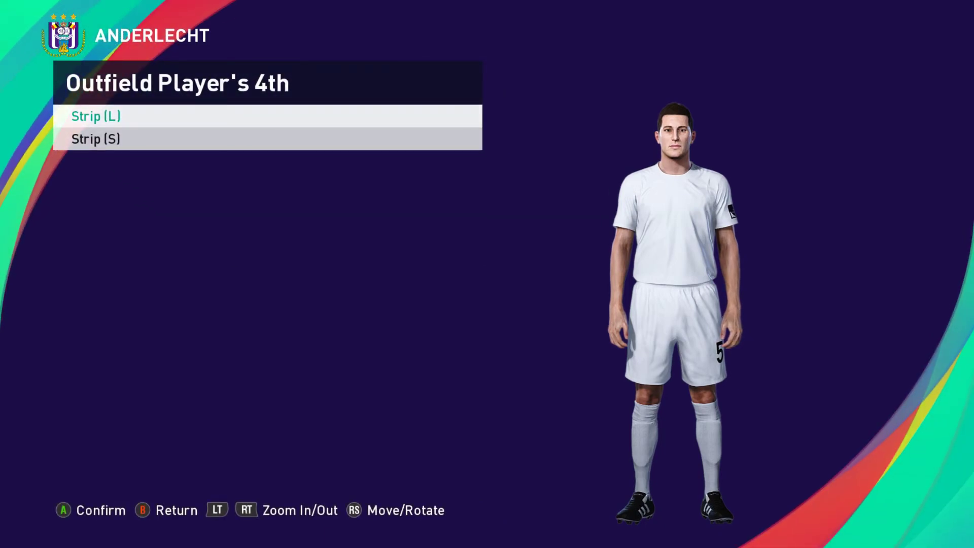
{"action": "key", "text": "Return"}
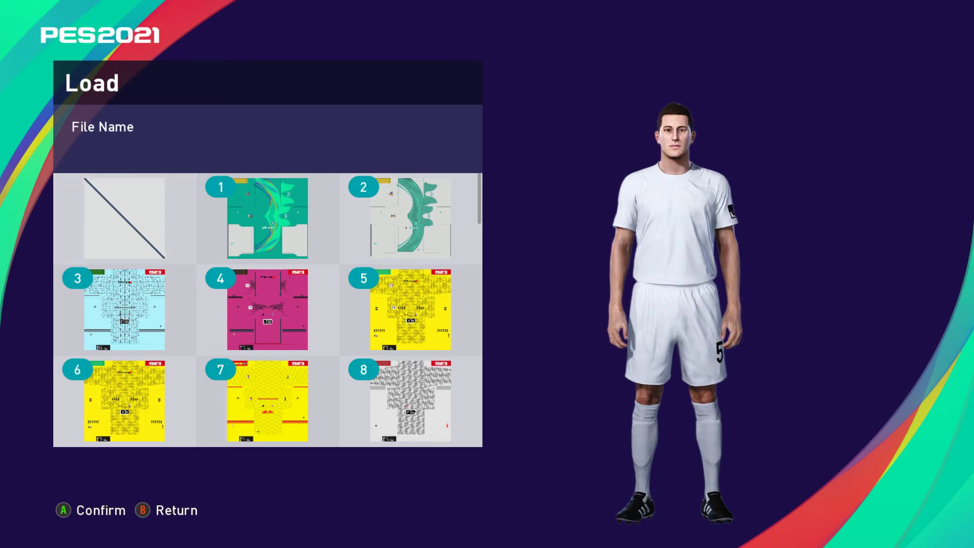
{"action": "key", "text": "Down"}
{"action": "key", "text": "Down"}
{"action": "key", "text": "Down"}
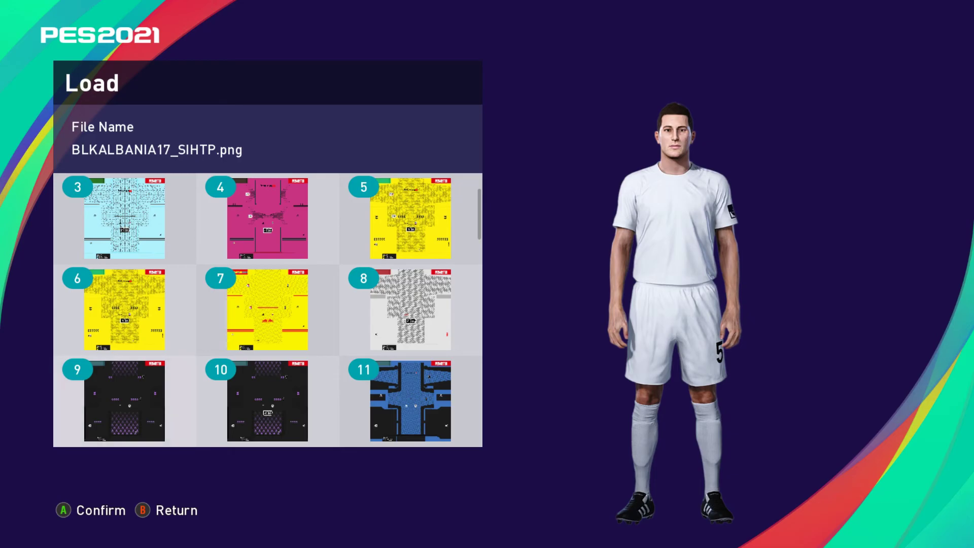
{"action": "key", "text": "Down"}
{"action": "key", "text": "Up"}
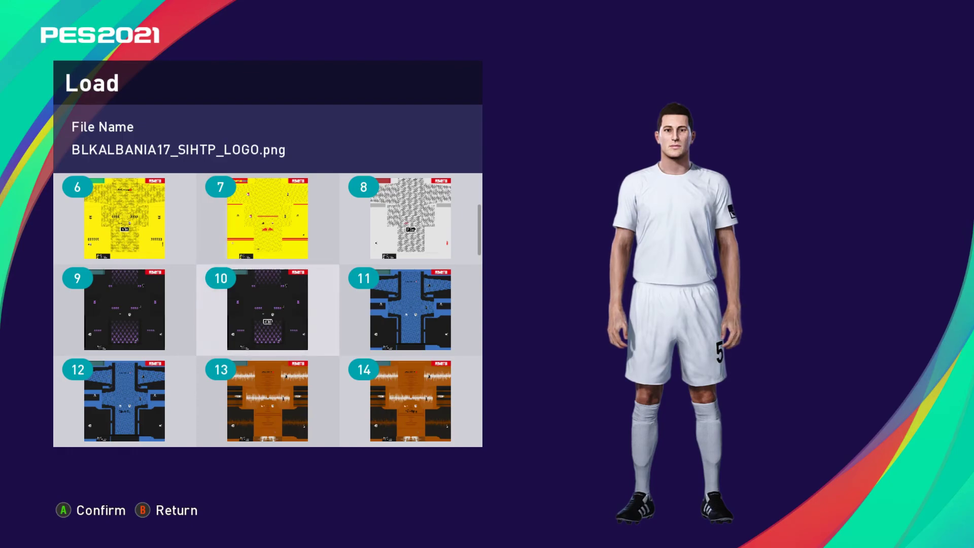
{"action": "key", "text": "Return"}
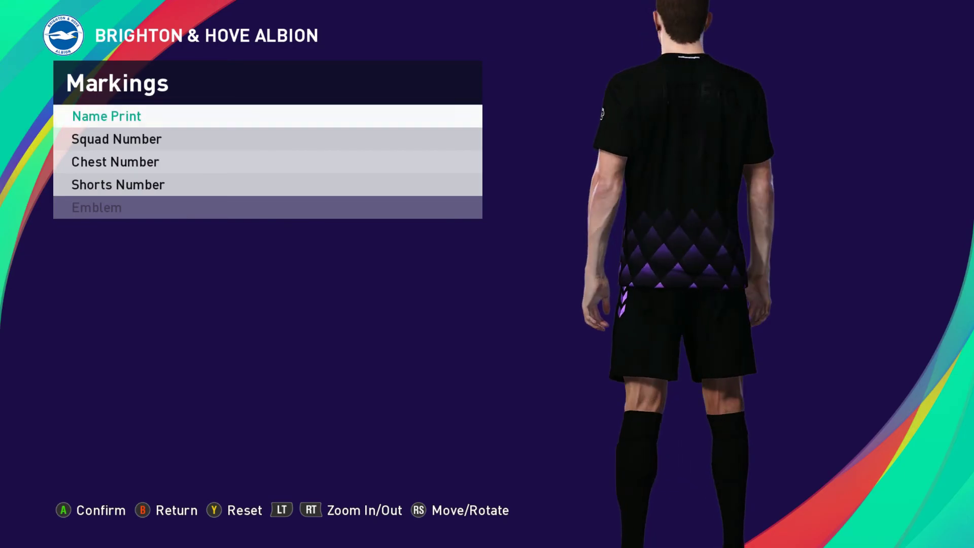
- Set the Name Print font colour to white
{"action": "key", "text": "Return"}
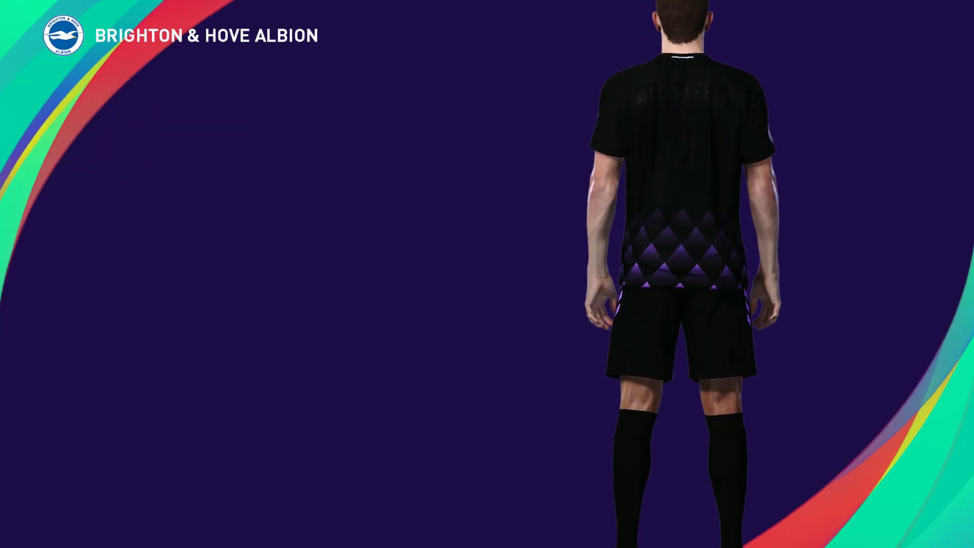
{"action": "key", "text": "Down"}
{"action": "key", "text": "Down"}
{"action": "key", "text": "Down"}
{"action": "key", "text": "Down"}
{"action": "key", "text": "Down"}
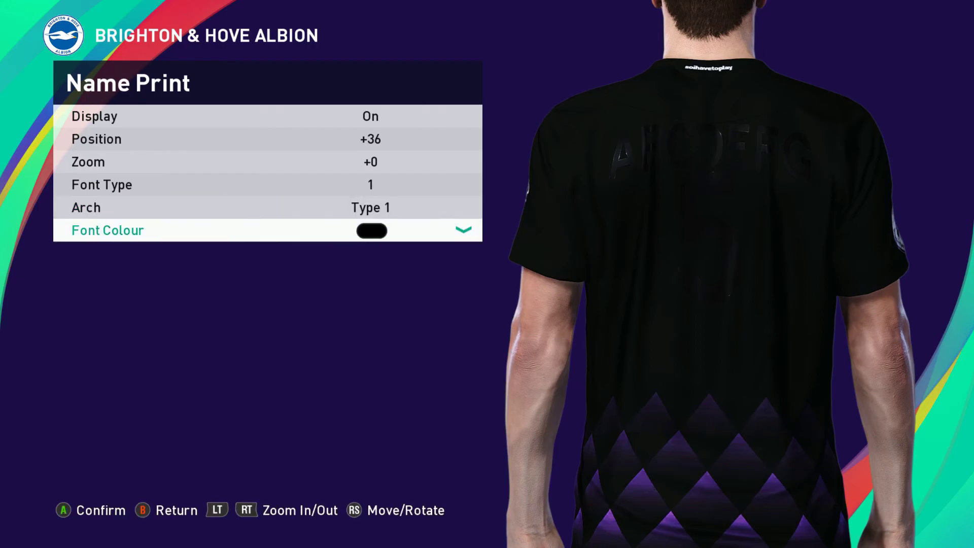
{"action": "key", "text": "Return"}
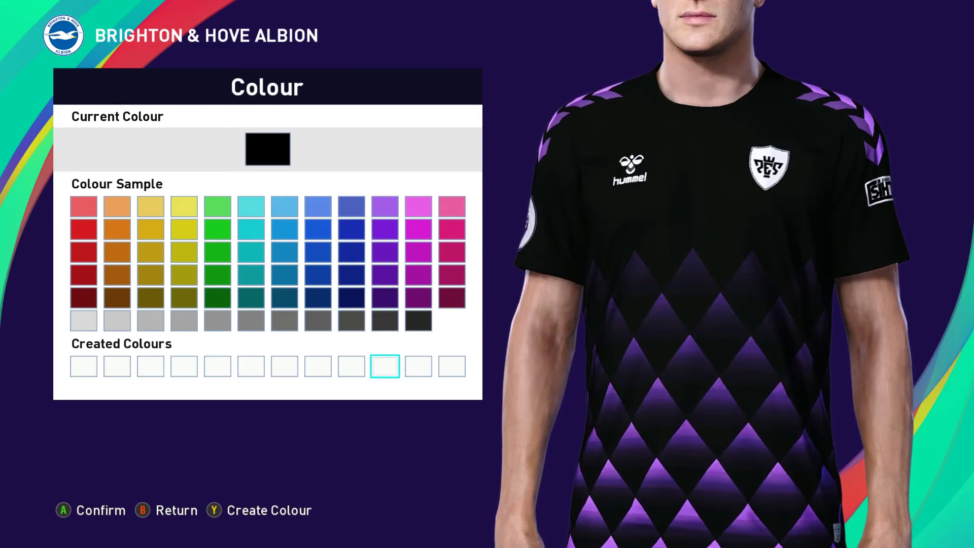
{"action": "key", "text": "Return"}
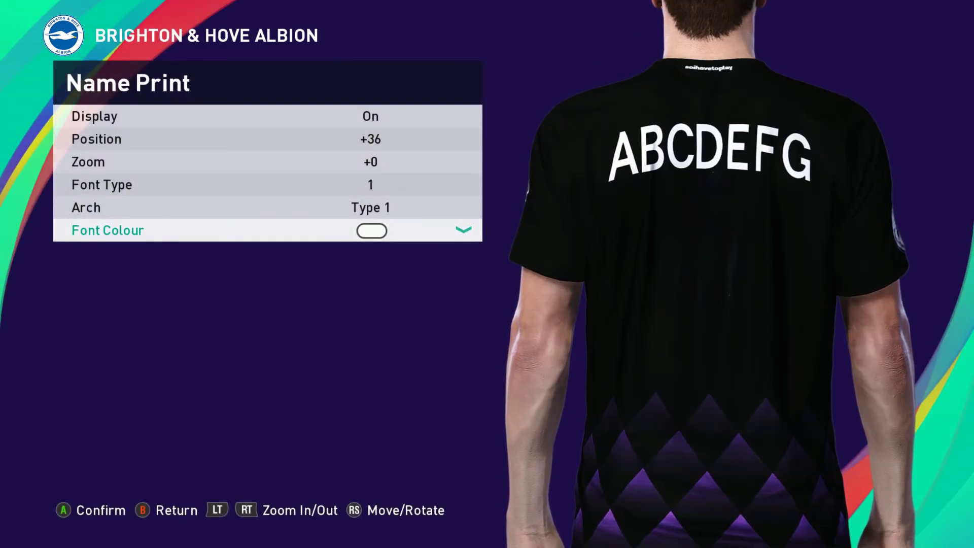
{"action": "key", "text": "Escape"}
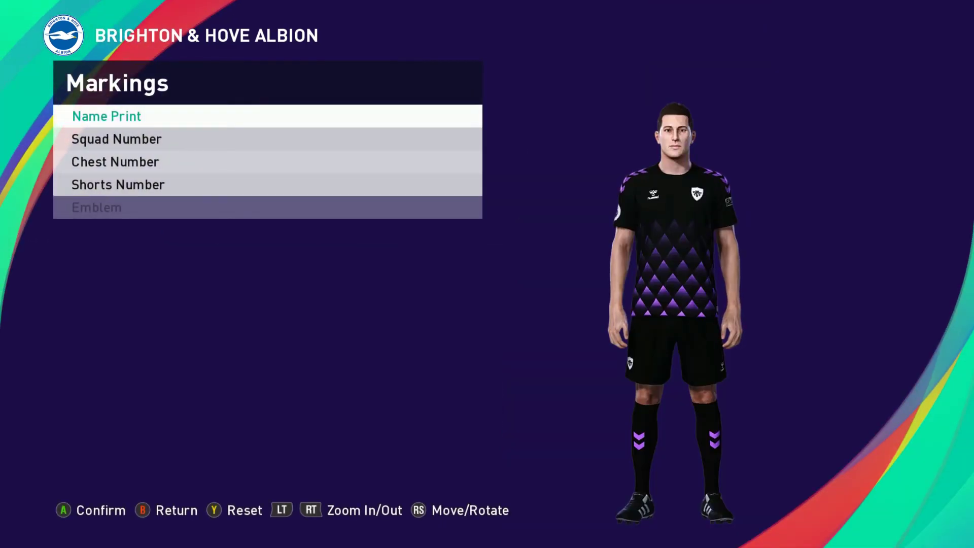
- Give the squad number a white font colour, position +16 and font type 3
{"action": "key", "text": "Down"}
{"action": "key", "text": "Return"}
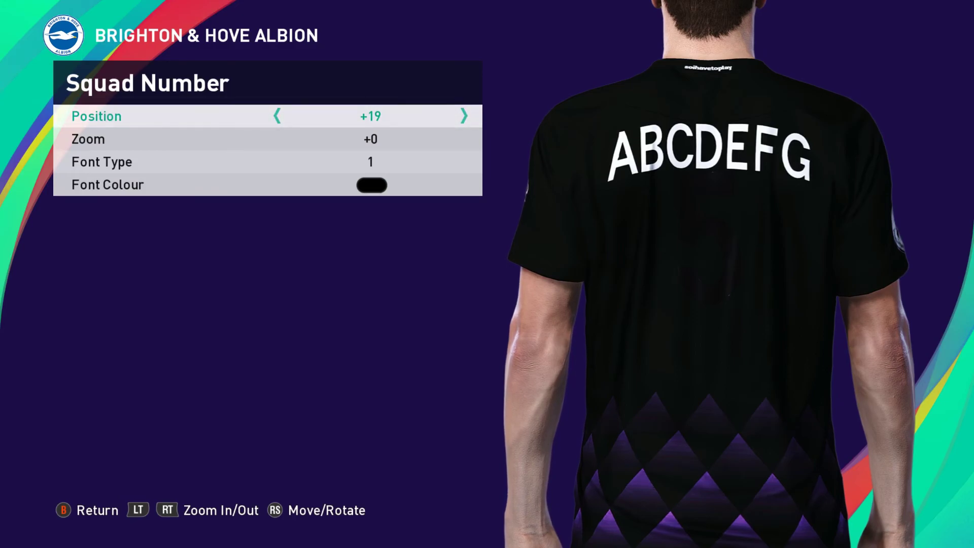
{"action": "key", "text": "Down"}
{"action": "key", "text": "Down"}
{"action": "key", "text": "Down"}
{"action": "key", "text": "Escape"}
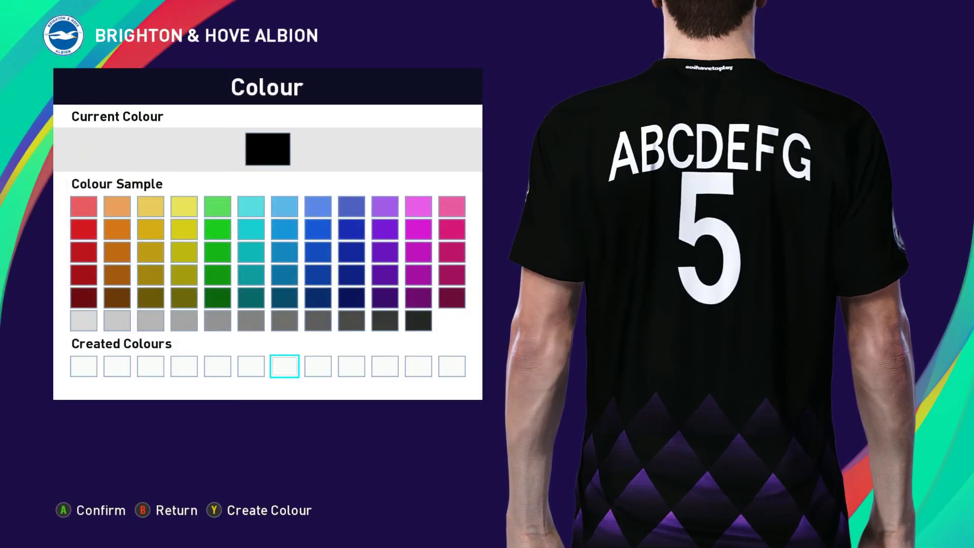
{"action": "key", "text": "Escape"}
{"action": "key", "text": "Up"}
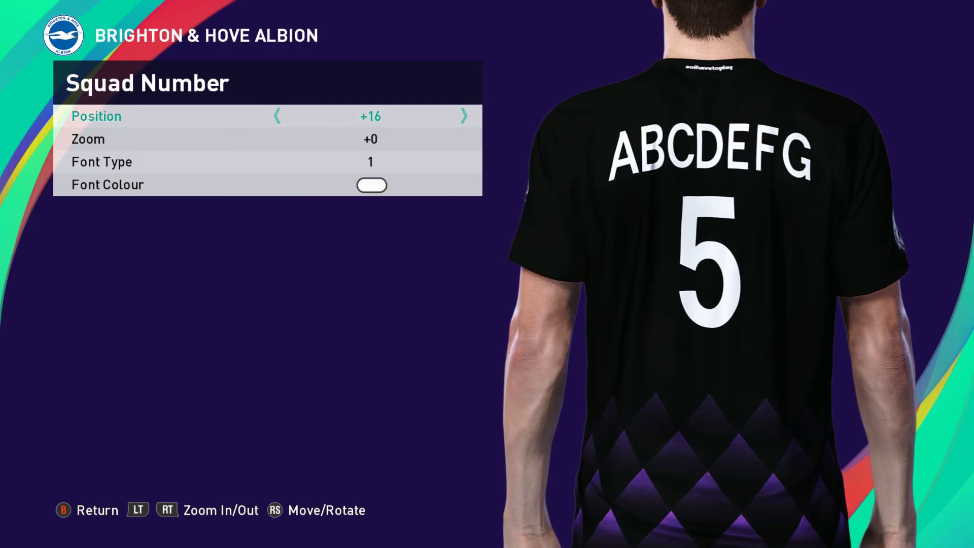
{"action": "key", "text": "Return"}
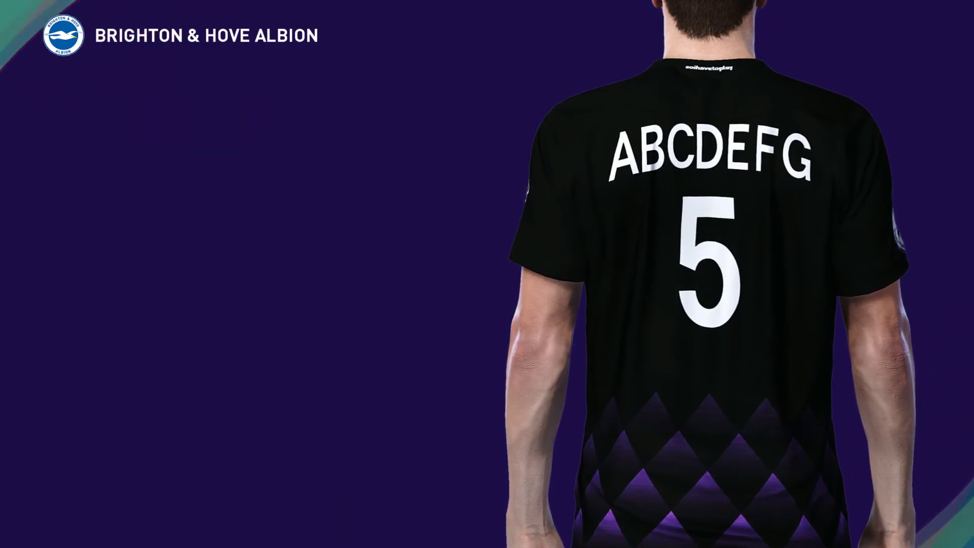
{"action": "key", "text": "Down"}
{"action": "key", "text": "Down"}
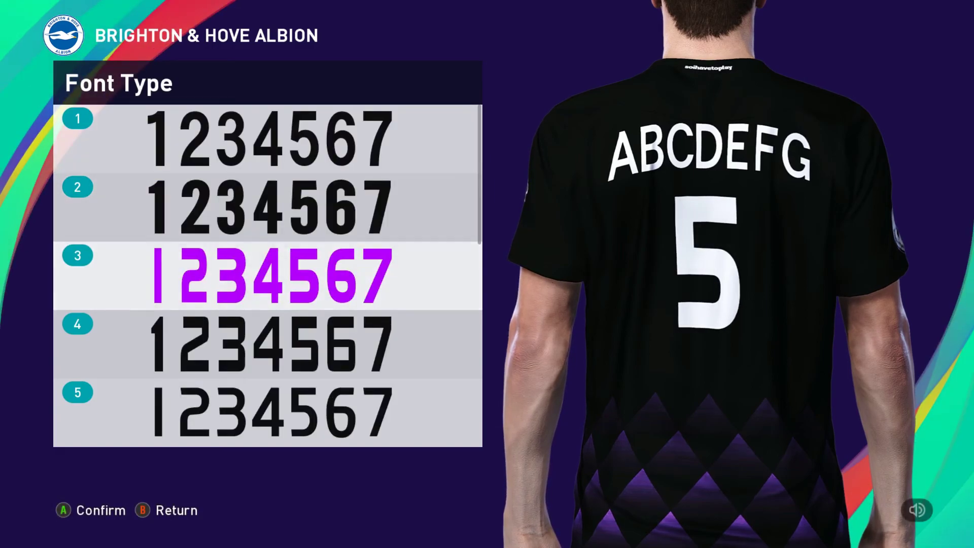
{"action": "key", "text": "Return"}
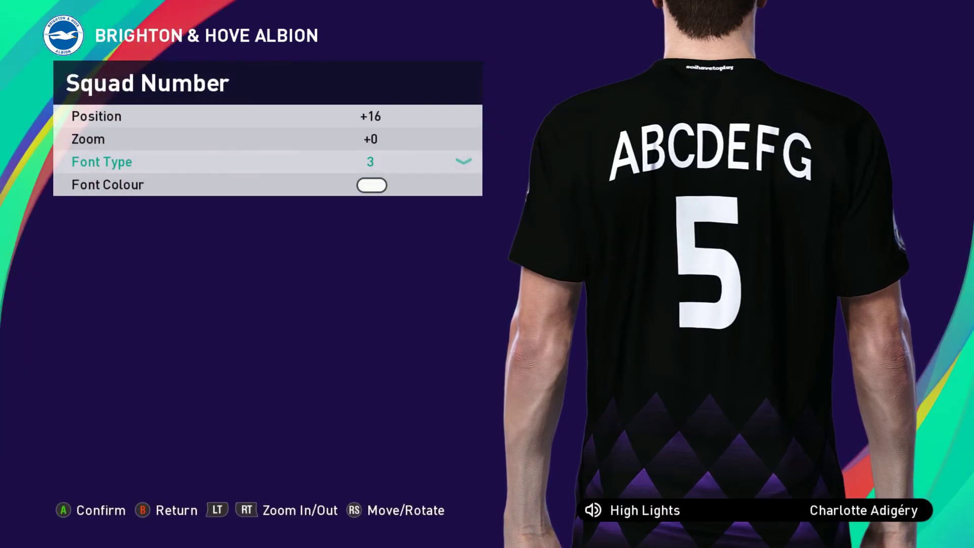
{"action": "key", "text": "Escape"}
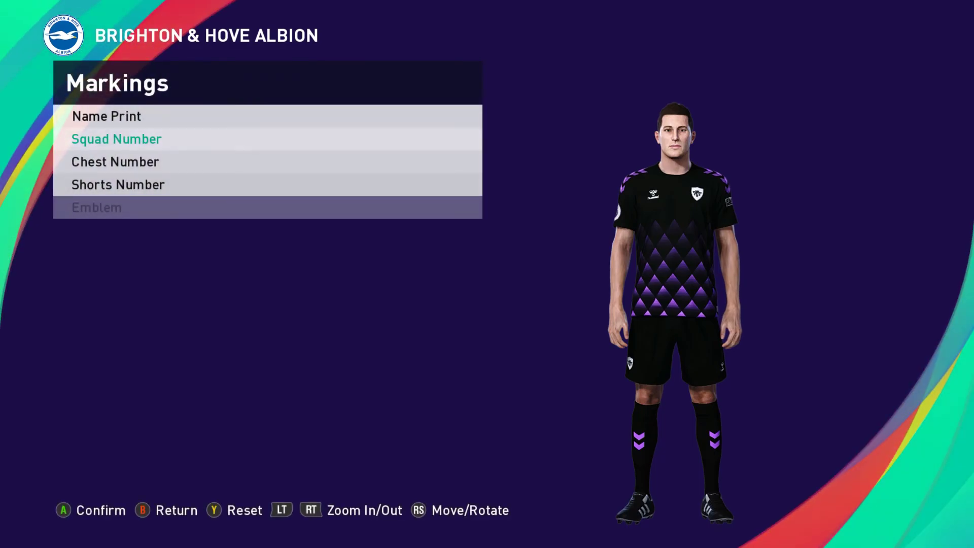
{"action": "key", "text": "Down"}
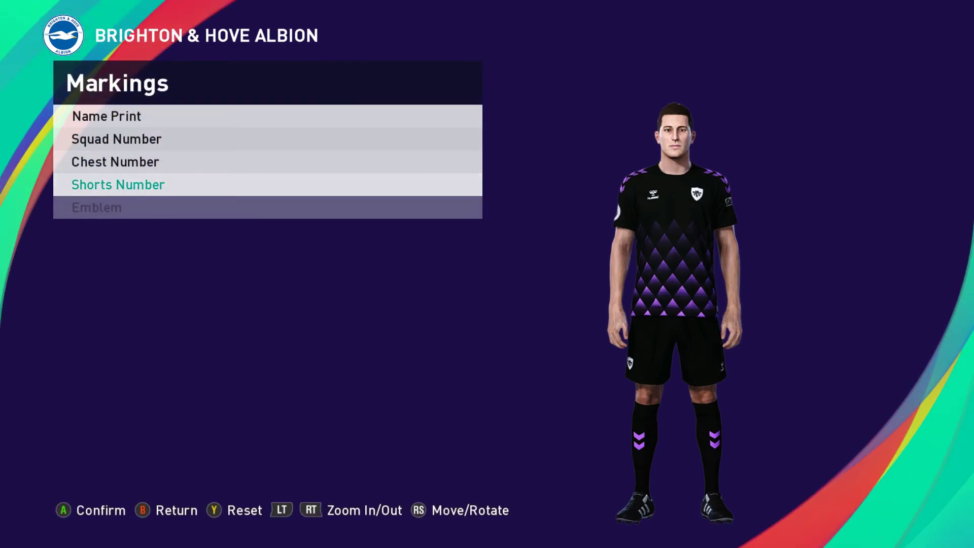
- Set the shorts number font colour to white and go back to the Markings list
{"action": "key", "text": "Return"}
{"action": "key", "text": "Down"}
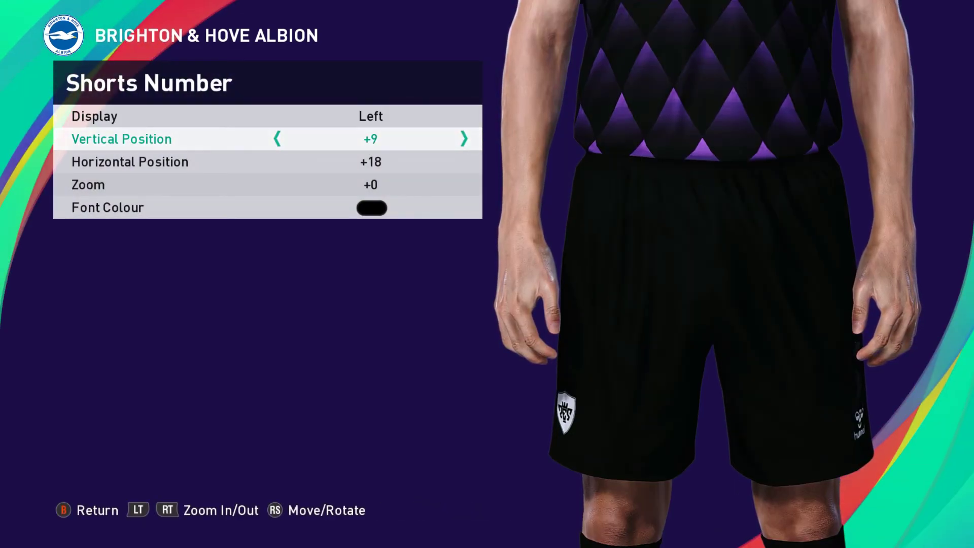
{"action": "key", "text": "Down"}
{"action": "key", "text": "Down"}
{"action": "key", "text": "Down"}
{"action": "key", "text": "Return"}
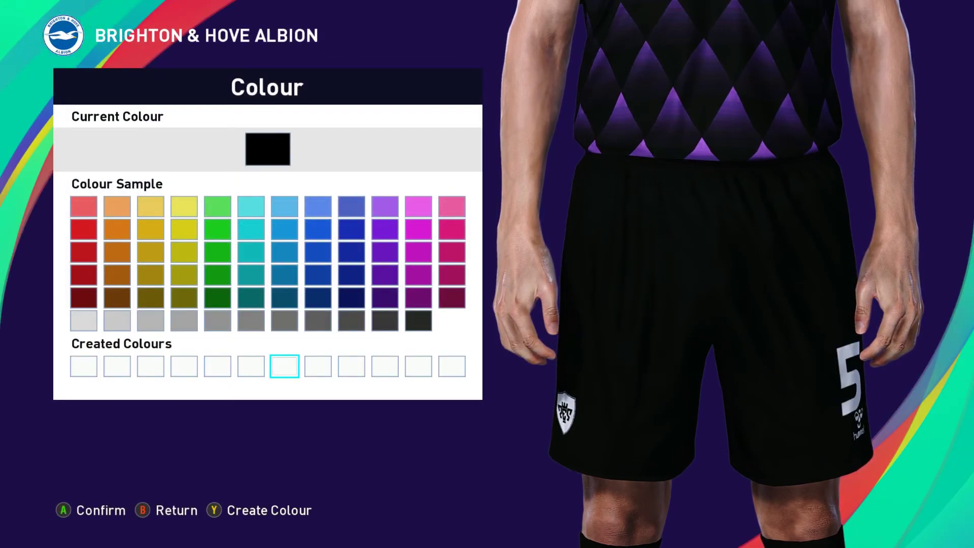
{"action": "key", "text": "Escape"}
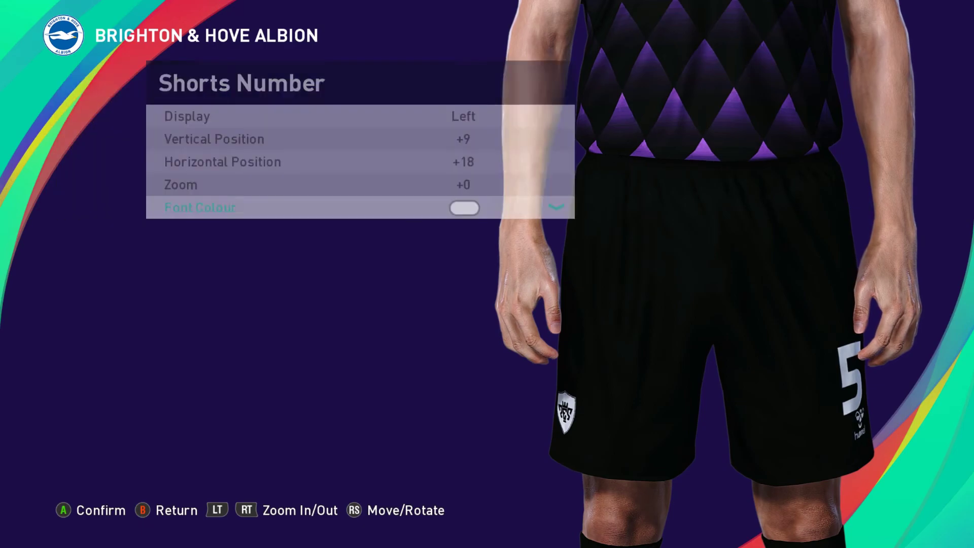
{"action": "key", "text": "Escape"}
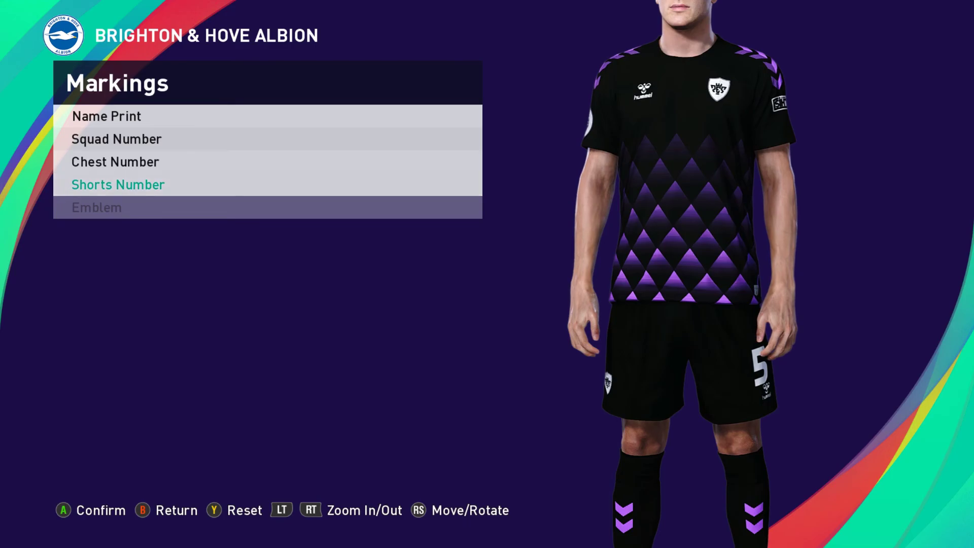
{"action": "key", "text": "Up"}
{"action": "key", "text": "Up"}
{"action": "key", "text": "Down"}
- Turn on the chest number display and give it a white font colour
{"action": "key", "text": "Return"}
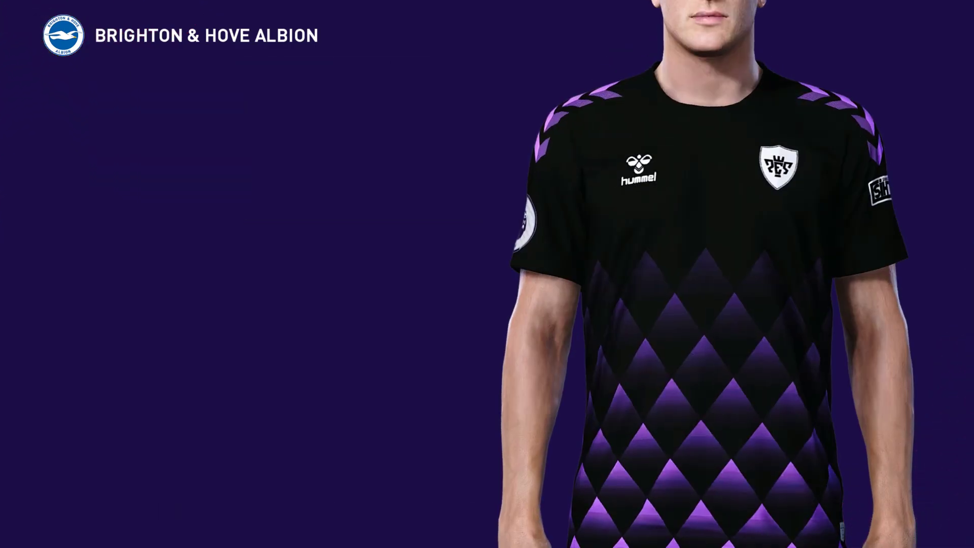
{"action": "key", "text": "Right"}
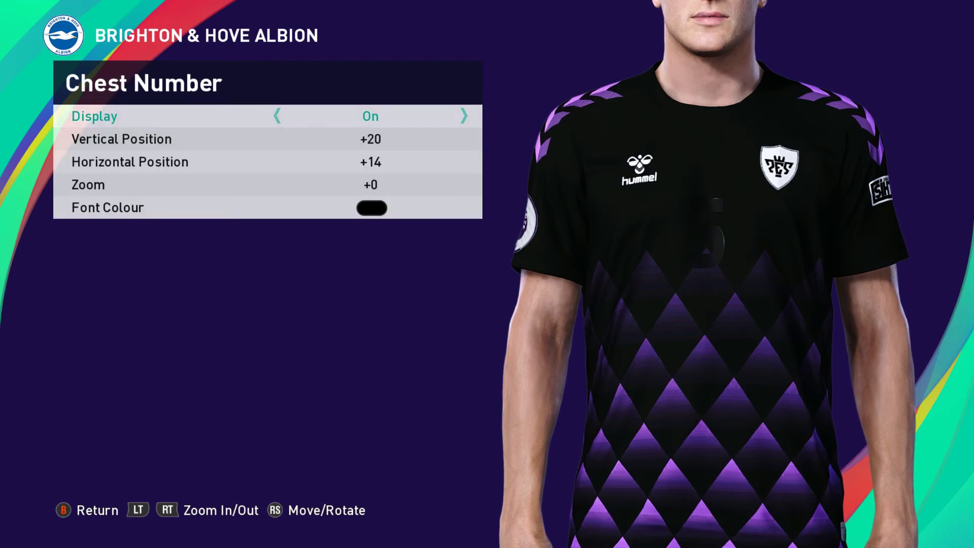
{"action": "key", "text": "Down"}
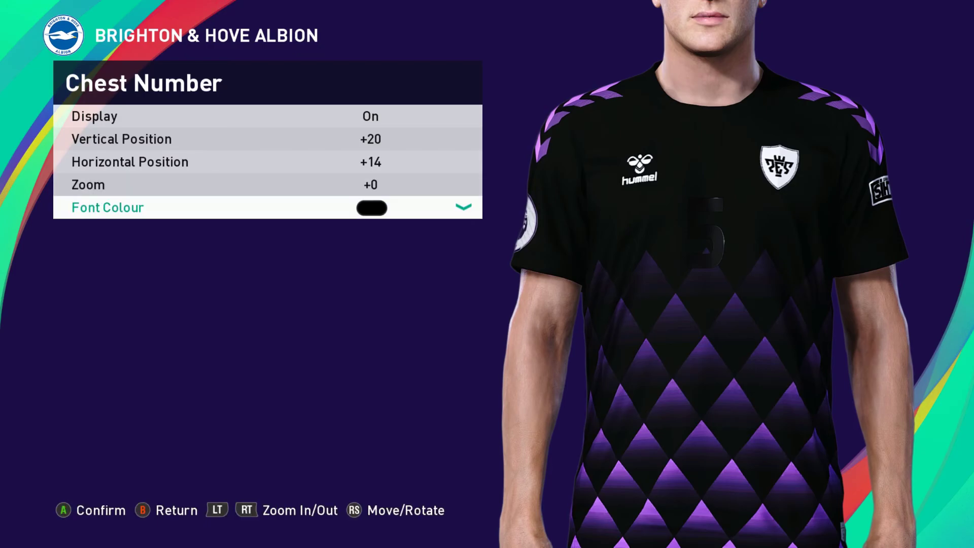
{"action": "key", "text": "Return"}
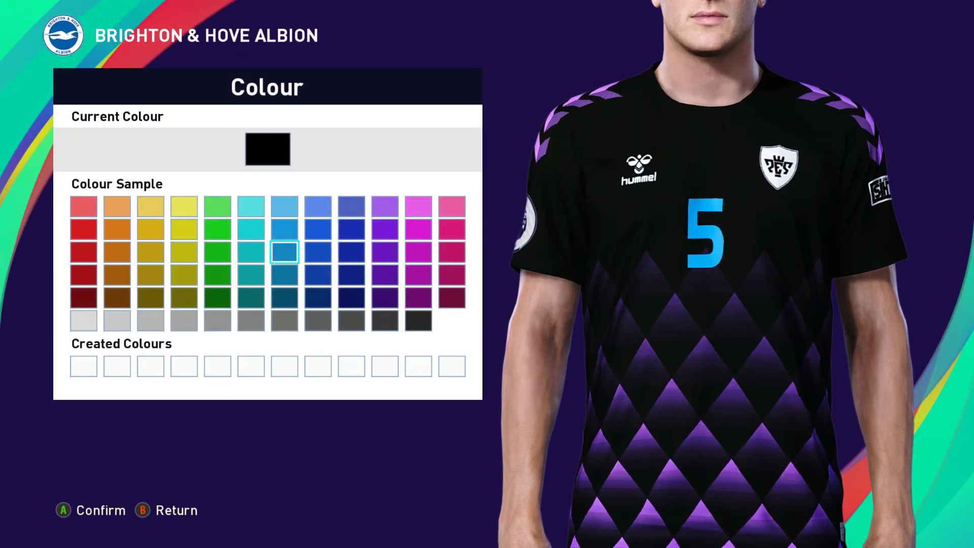
{"action": "key", "text": "Escape"}
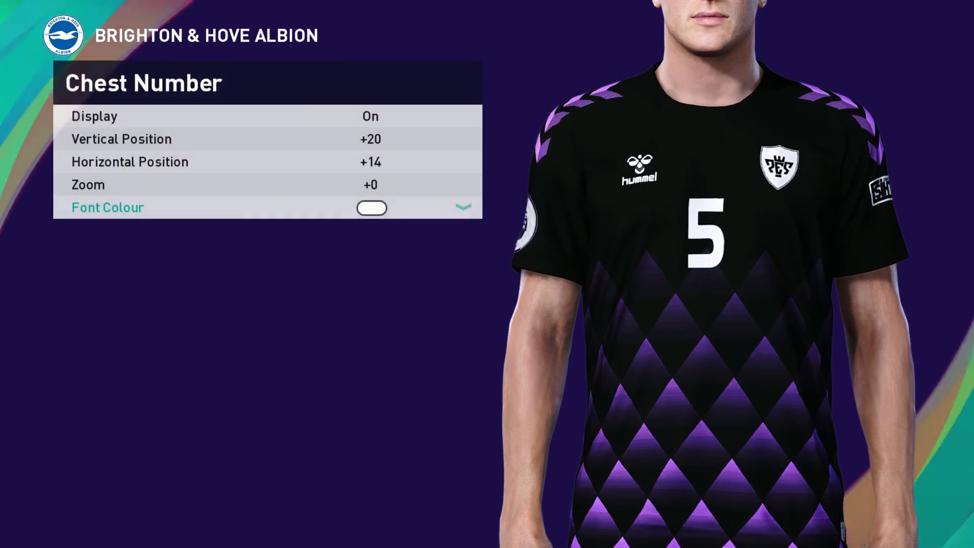
- Set the chest number zoom to +14
{"action": "key", "text": "Up"}
{"action": "key", "text": "Right"}
{"action": "key", "text": "Right"}
{"action": "key", "text": "Right"}
{"action": "key", "text": "Right"}
{"action": "key", "text": "Right"}
{"action": "key", "text": "Right"}
{"action": "key", "text": "Right"}
{"action": "key", "text": "Right"}
{"action": "key", "text": "Right"}
{"action": "key", "text": "Right"}
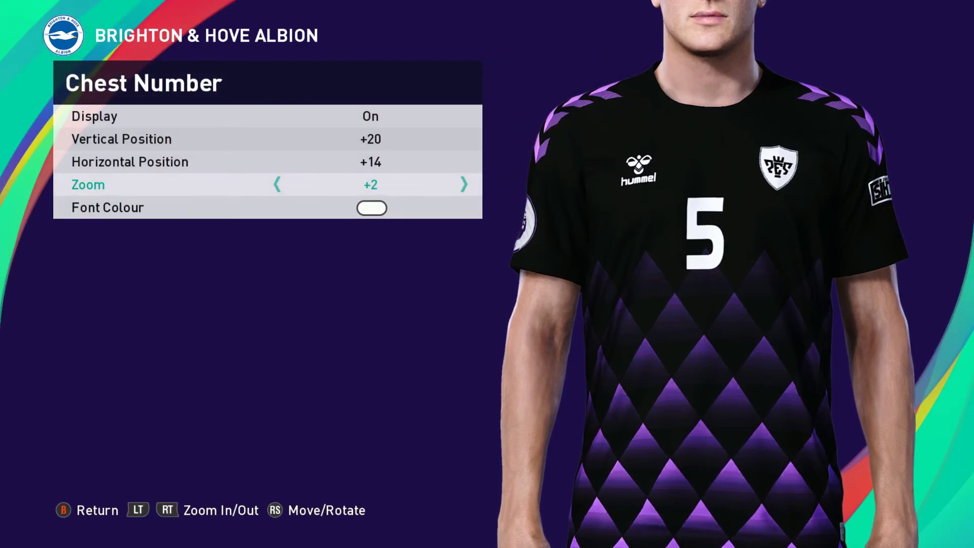
{"action": "key", "text": "Right"}
{"action": "key", "text": "Right"}
{"action": "key", "text": "Right"}
{"action": "key", "text": "Right"}
{"action": "key", "text": "Right"}
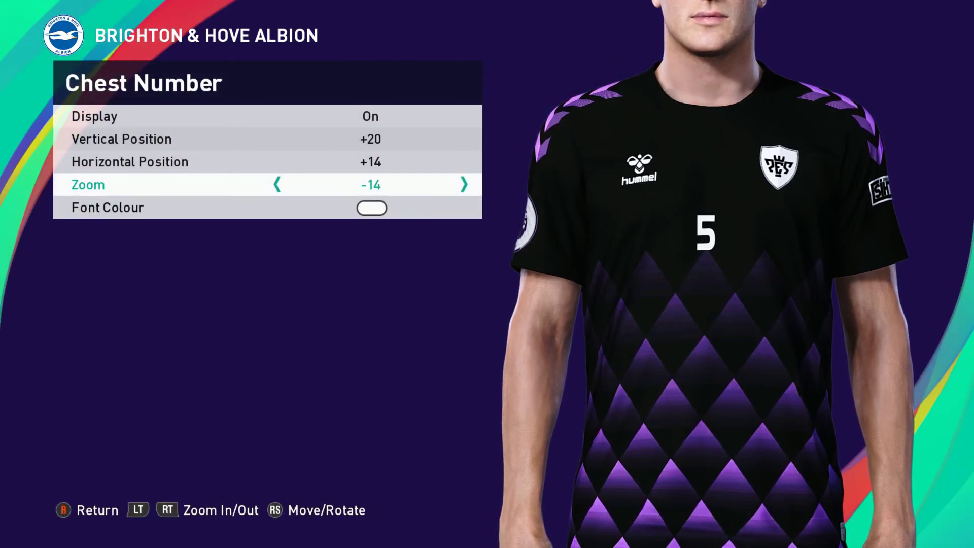
{"action": "key", "text": "Left"}
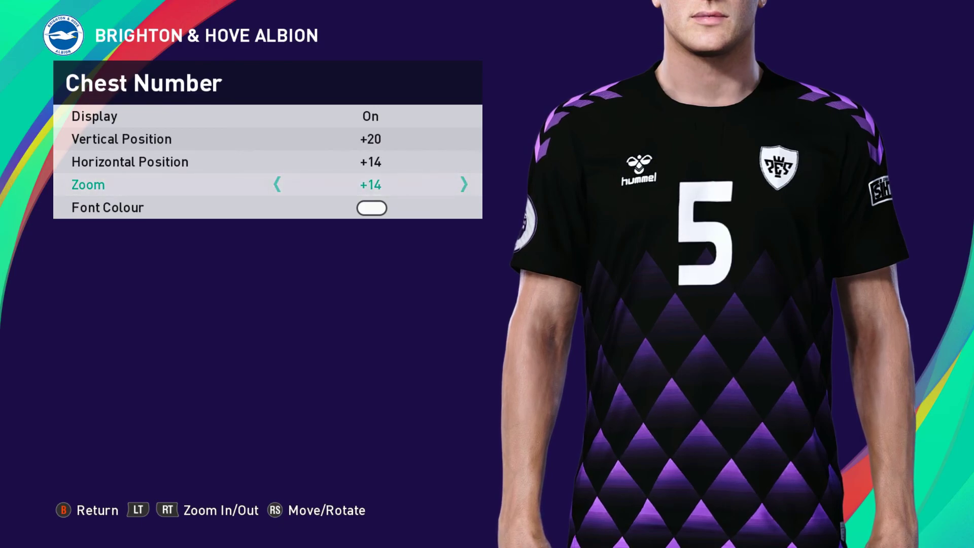
{"action": "key", "text": "Up"}
{"action": "key", "text": "Up"}
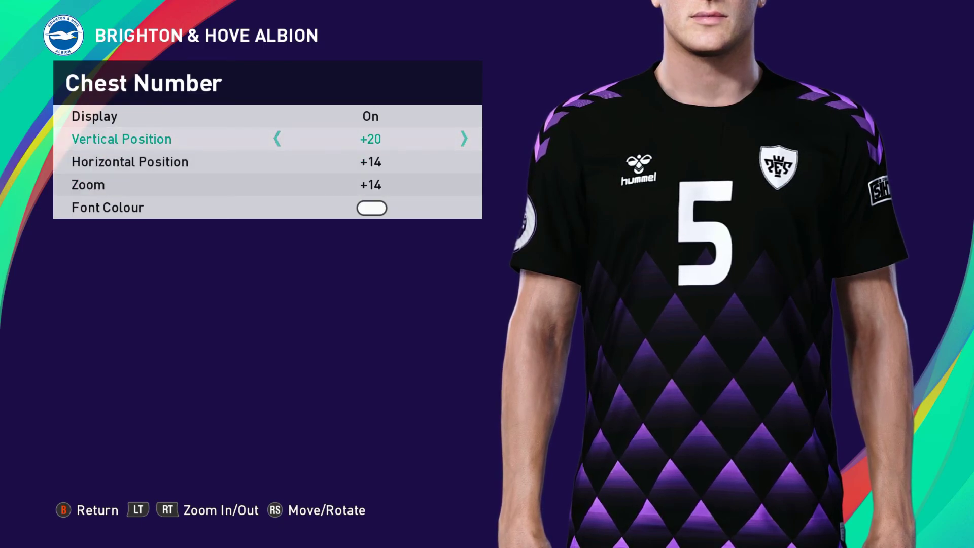